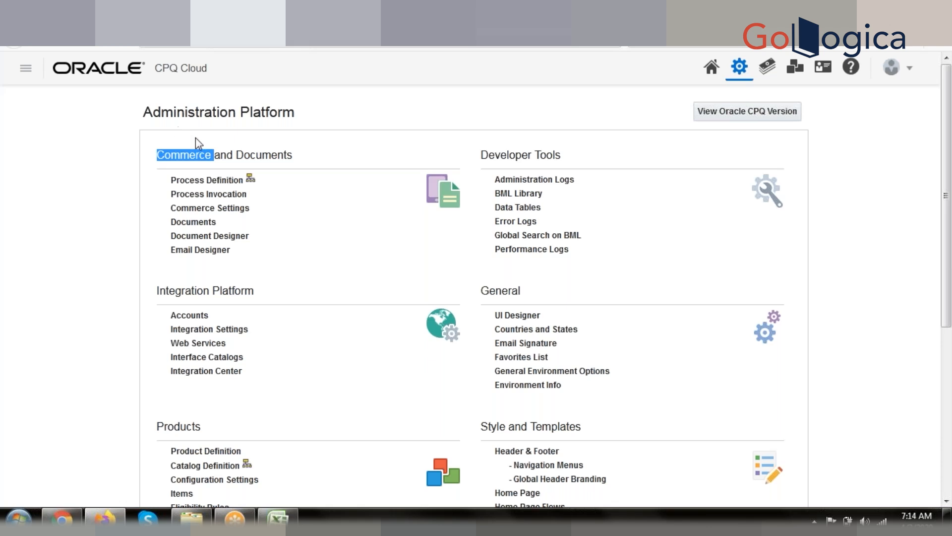
# Open the Process Definition page from the Commerce and Documents administration section
pyautogui.click(116, 109)
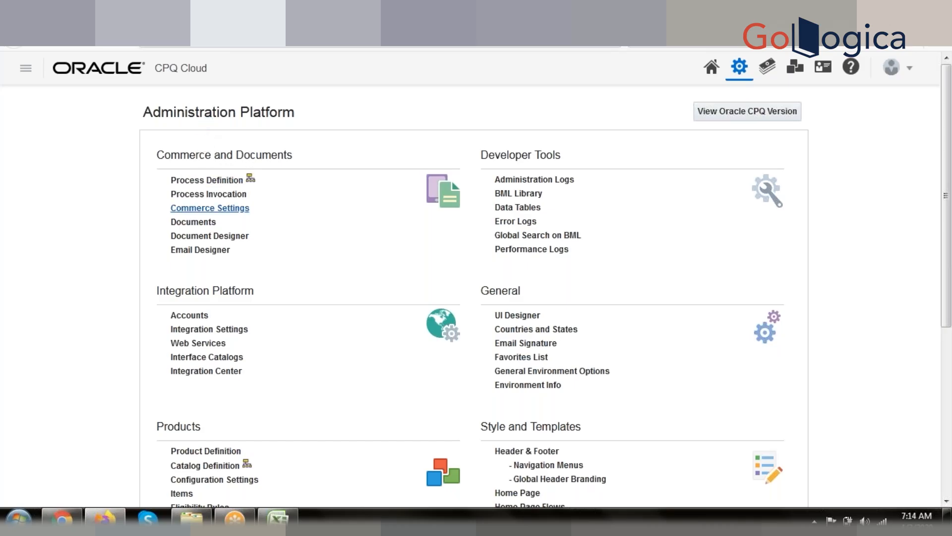
pyautogui.rightClick(208, 189)
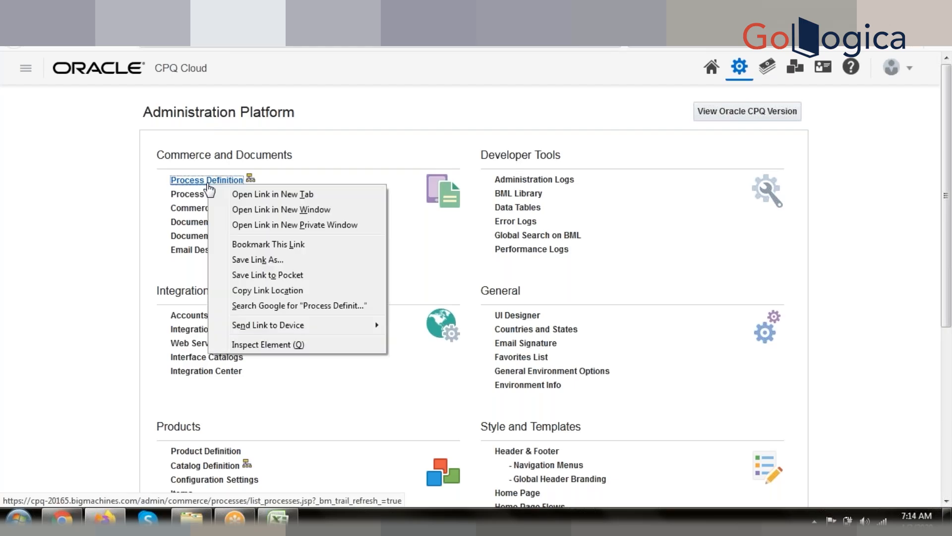
pyautogui.press('Escape')
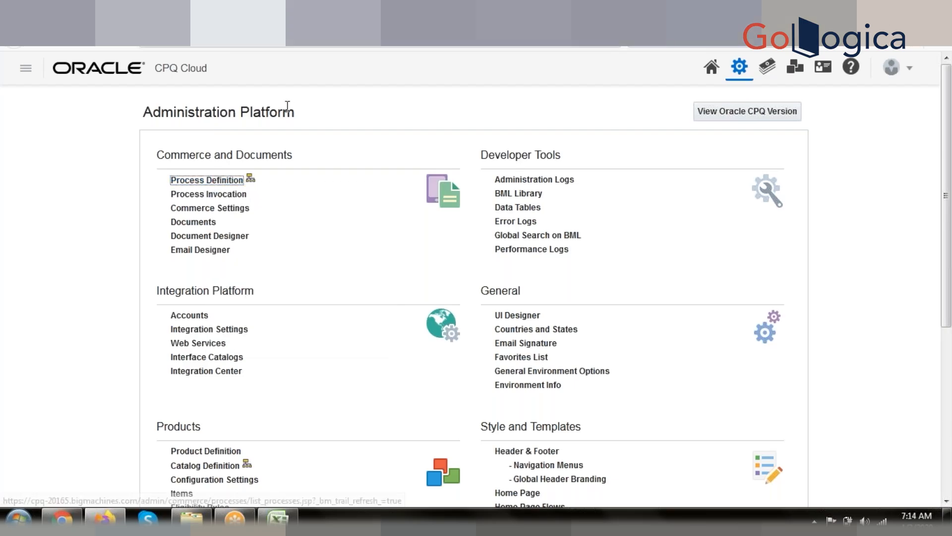
pyautogui.press('Return')
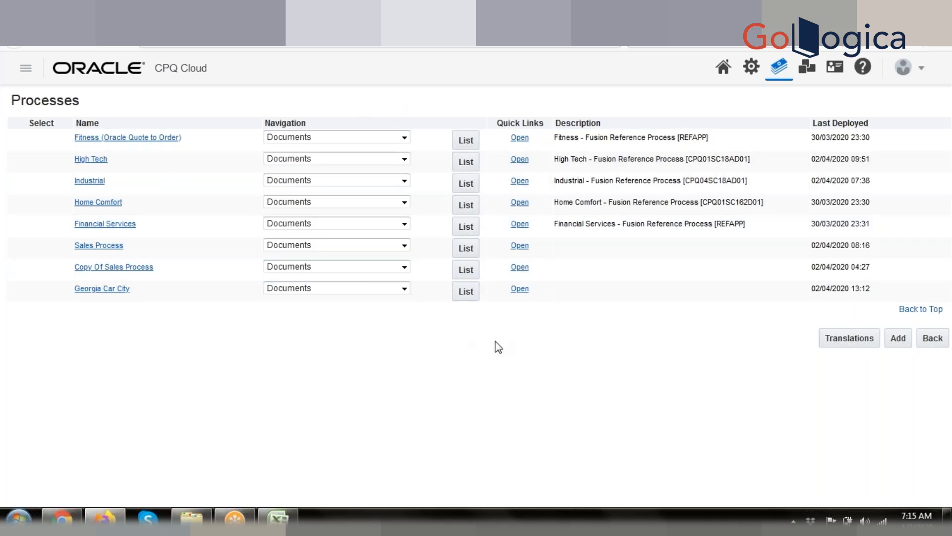
# Add a new commerce process named Test Process with the variable name testProcess
pyautogui.click(899, 339)
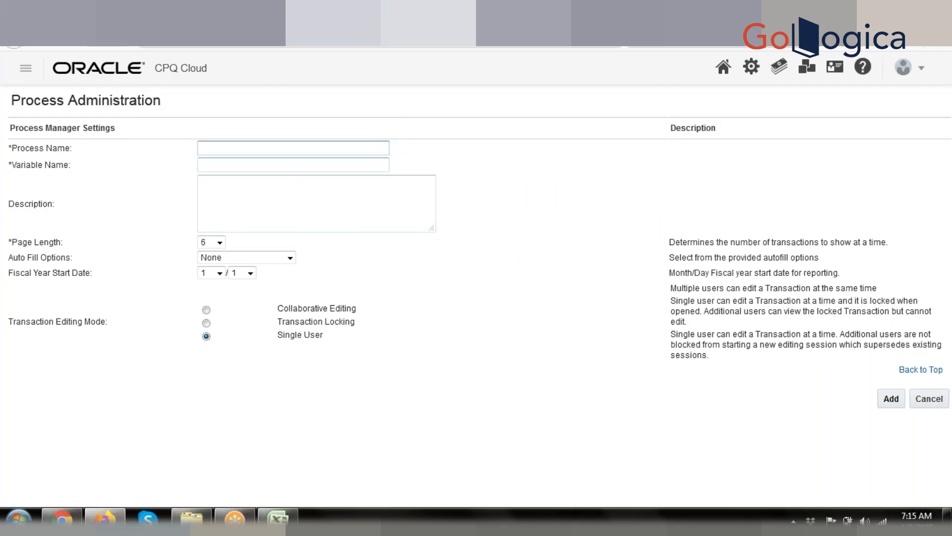
pyautogui.write('Test Process')
pyautogui.press('Tab')
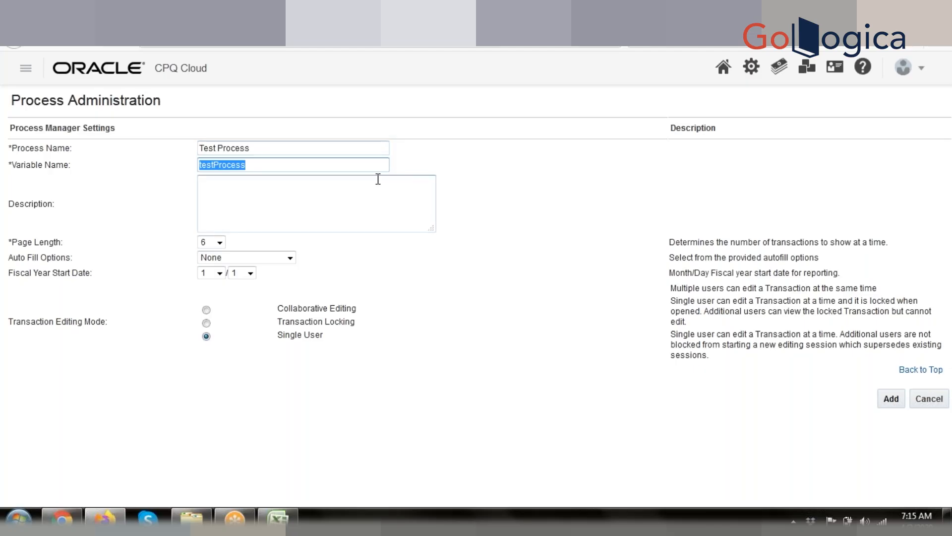
pyautogui.click(472, 169)
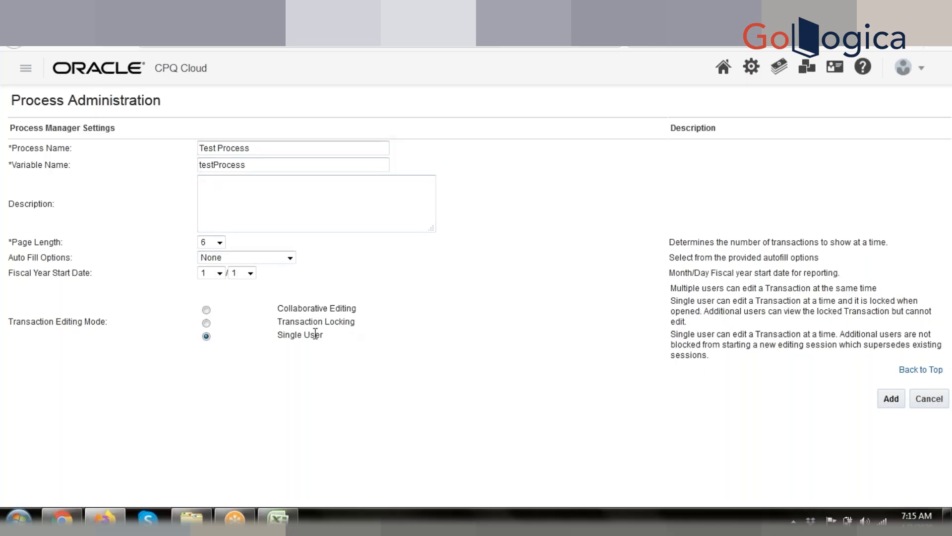
pyautogui.click(273, 145)
pyautogui.click(890, 405)
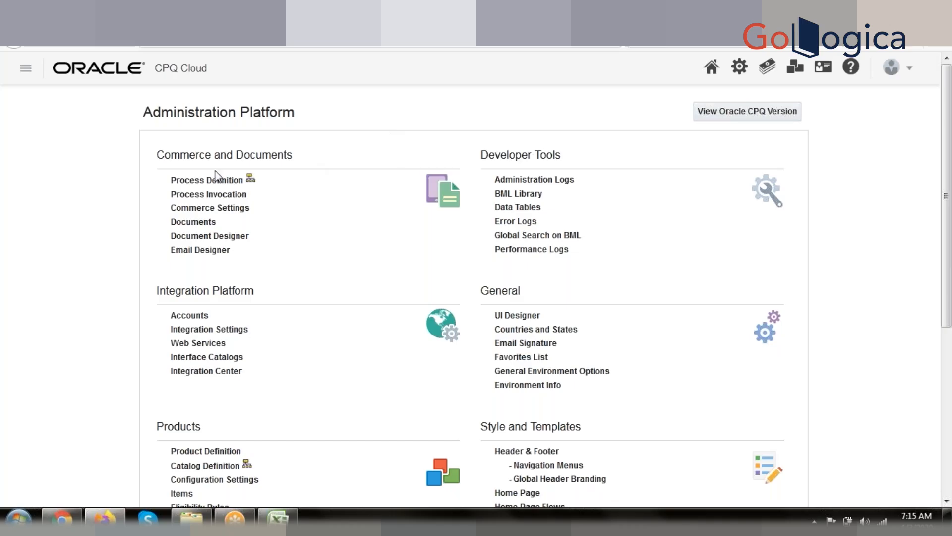
# Open Process Invocation and Process Definition in separate tabs and bring up the Processes list
pyautogui.rightClick(213, 193)
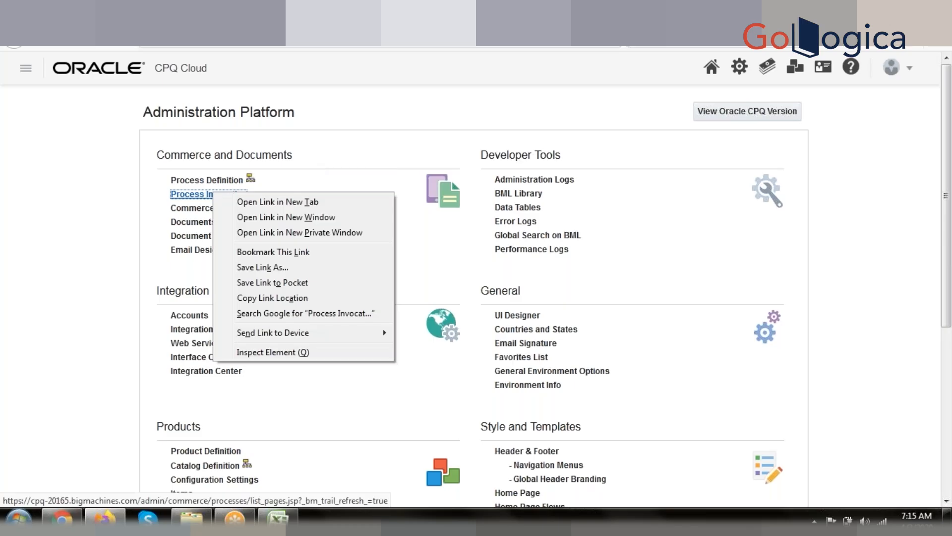
pyautogui.click(297, 111)
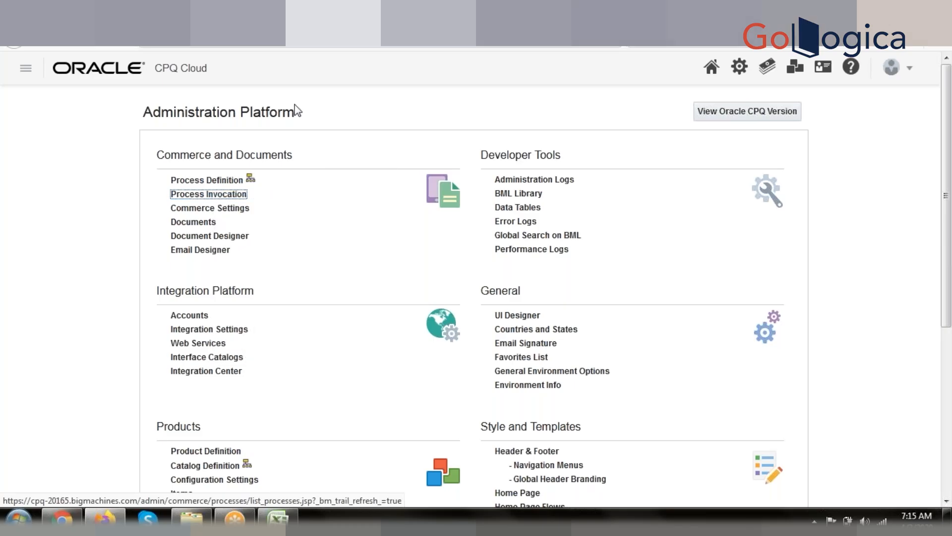
pyautogui.rightClick(237, 180)
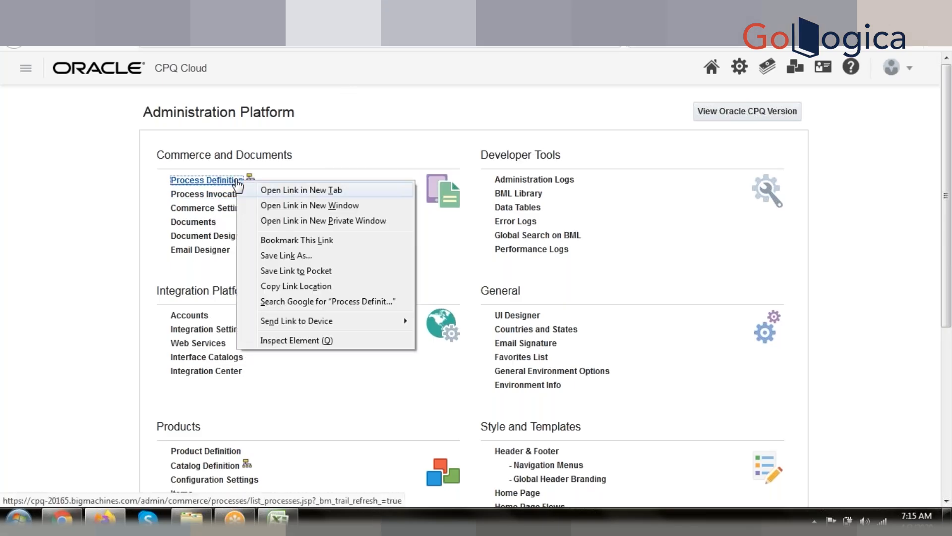
pyautogui.click(301, 190)
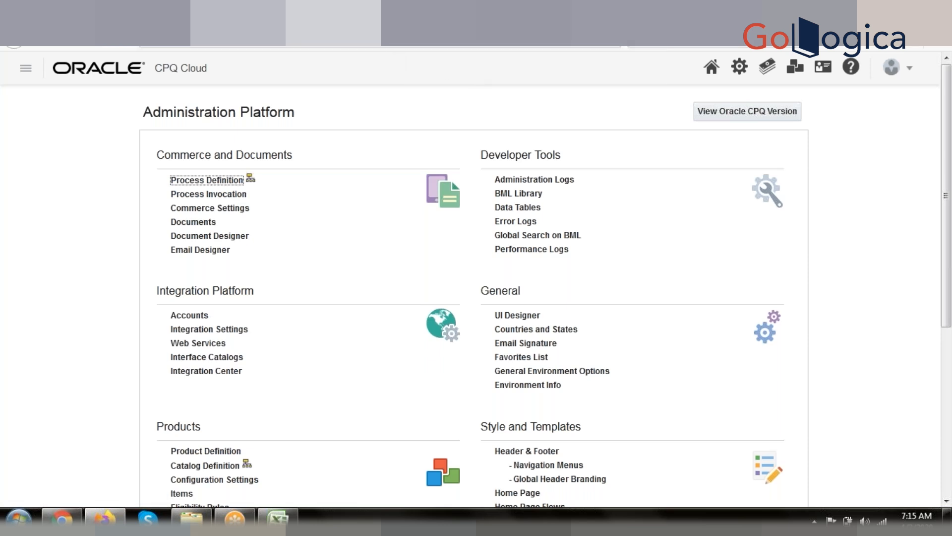
pyautogui.hotkey('ctrl', 'Tab')
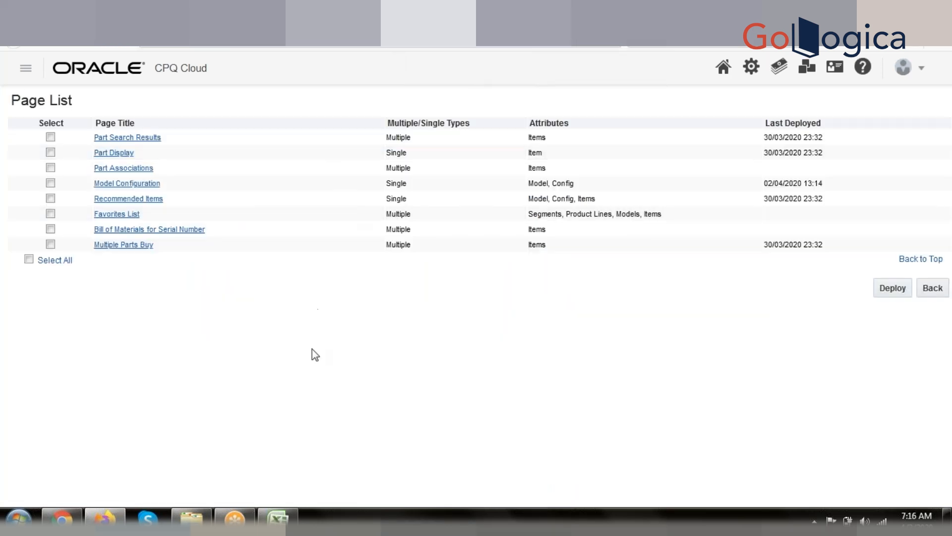
pyautogui.hotkey('ctrl', 'Tab')
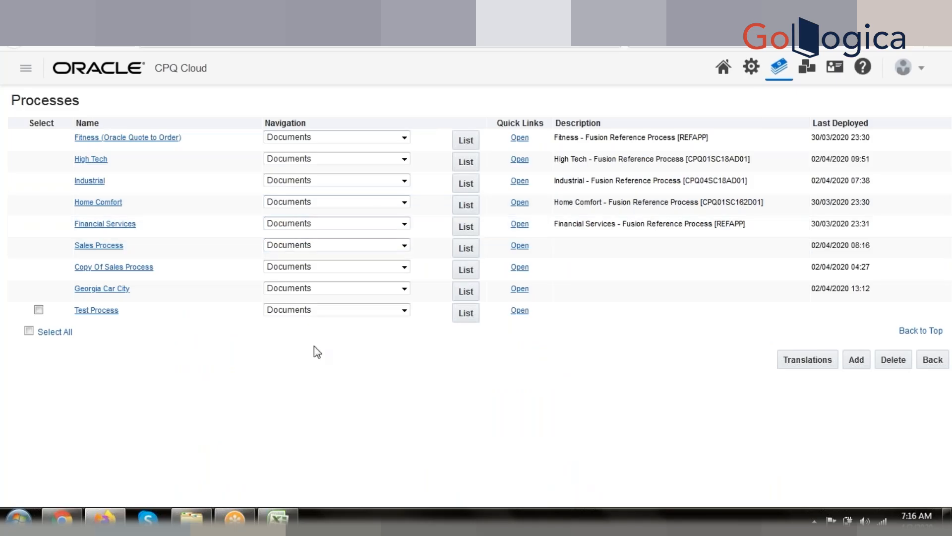
# View the Deployment Center for Test Process and return to the Processes list
pyautogui.click(385, 311)
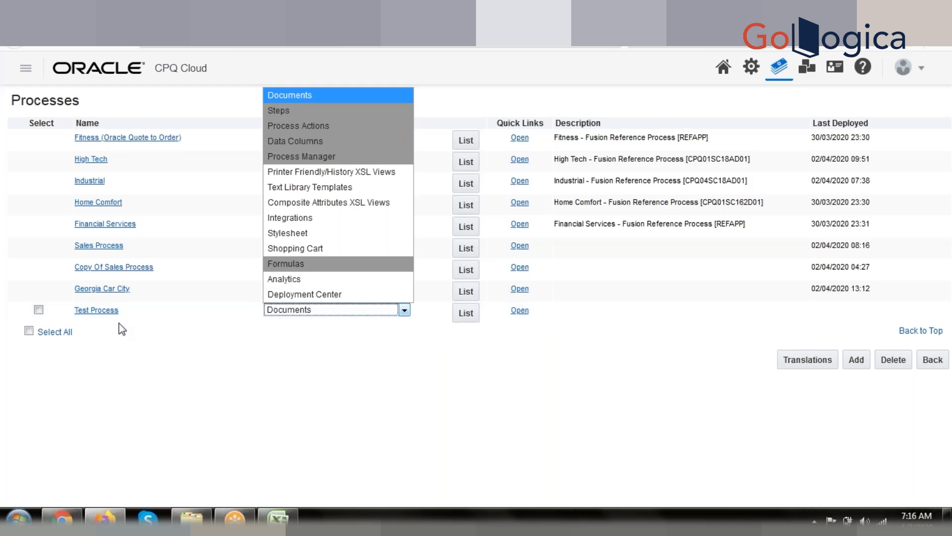
pyautogui.click(326, 295)
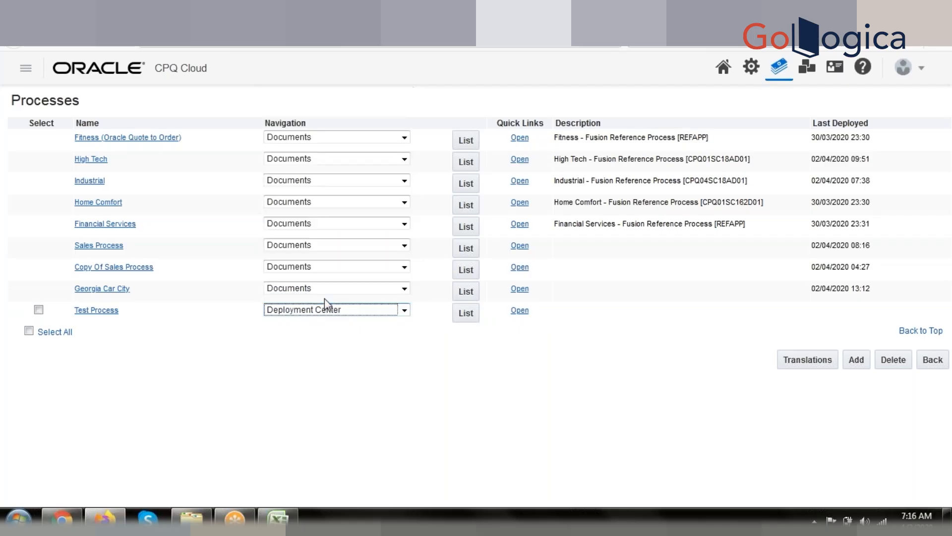
pyautogui.click(466, 313)
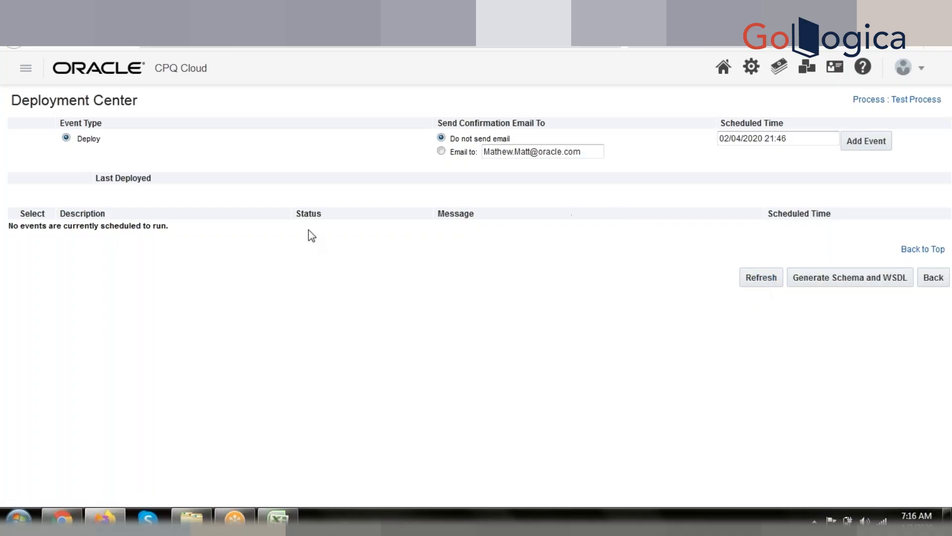
pyautogui.click(937, 286)
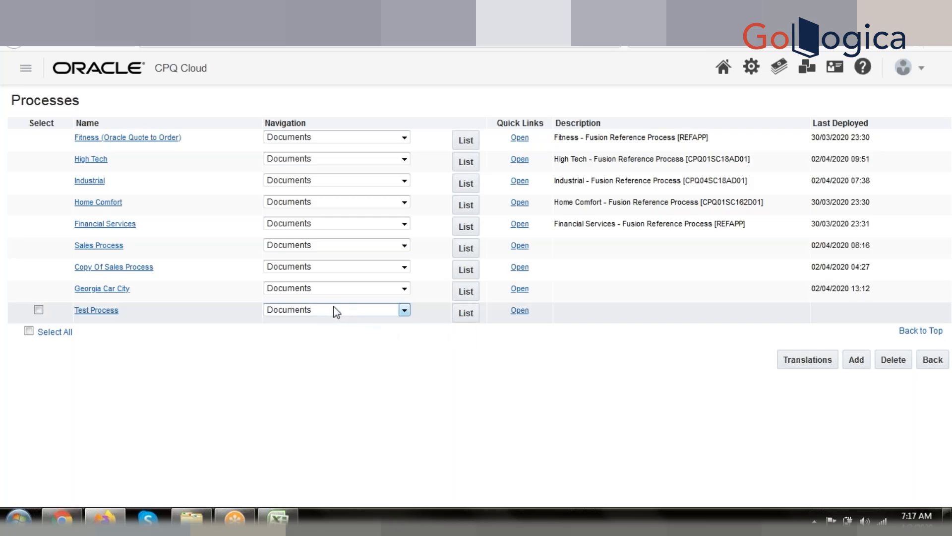
# Add a Main Document named Test Main Document with the variable name testMainDocument to Test Process
pyautogui.click(466, 314)
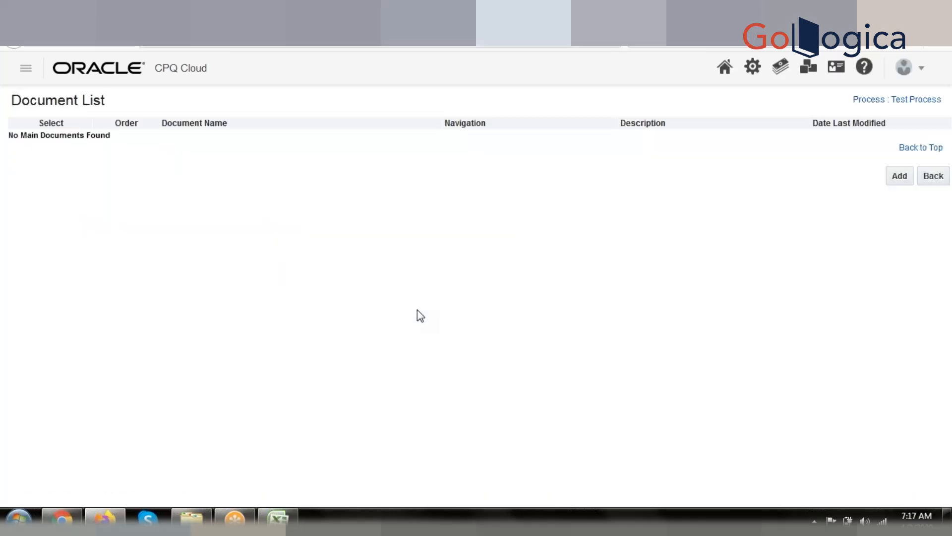
pyautogui.click(899, 184)
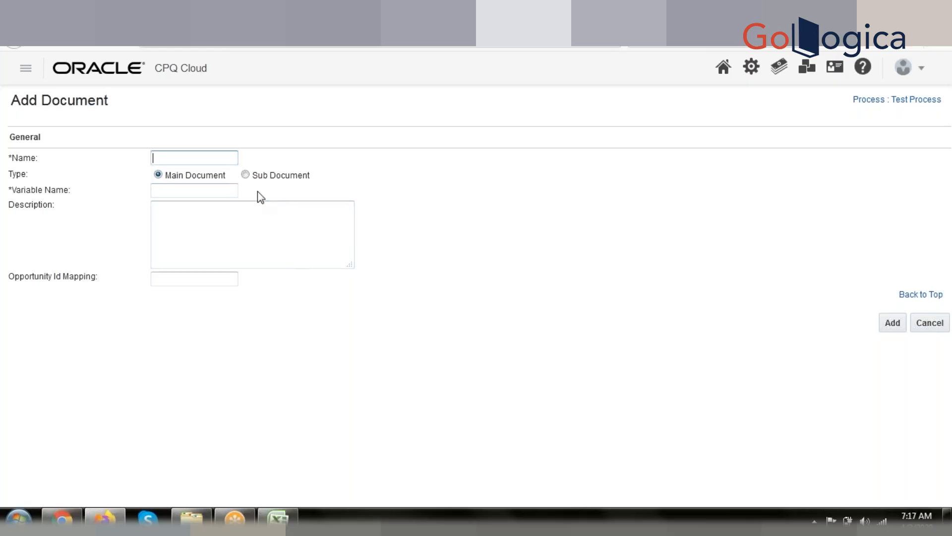
pyautogui.click(246, 175)
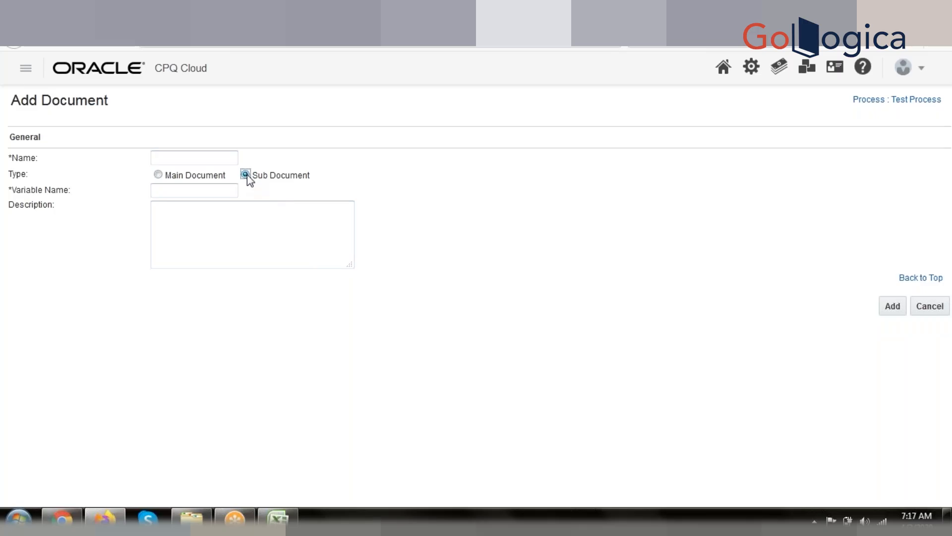
pyautogui.click(159, 175)
pyautogui.click(182, 159)
pyautogui.write('Test M')
pyautogui.write('ian')
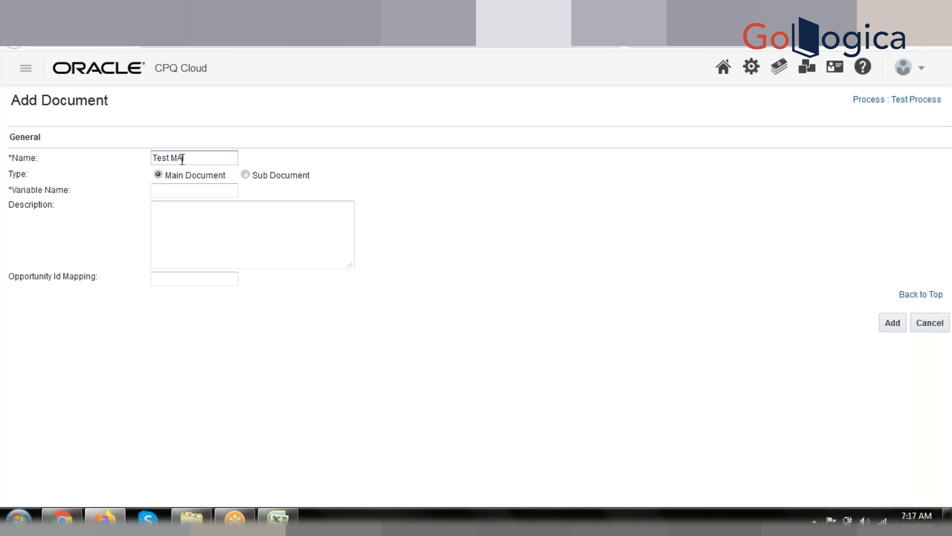
pyautogui.press('BackSpace')
pyautogui.press('BackSpace')
pyautogui.press('BackSpace')
pyautogui.write('ain Document')
pyautogui.click(216, 191)
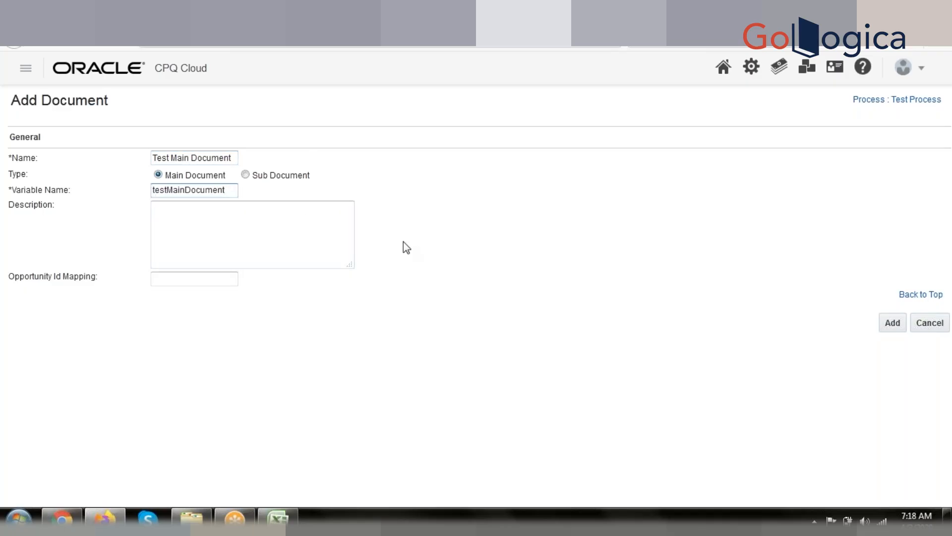
pyautogui.click(890, 328)
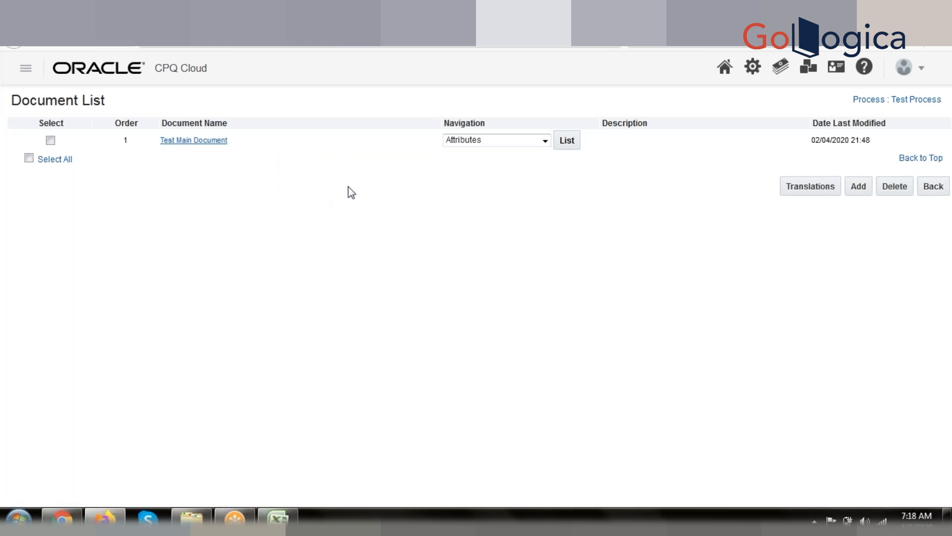
# Add a Sub Document named Test Sub Document with the variable name testSubDocument to Test Process
pyautogui.click(855, 193)
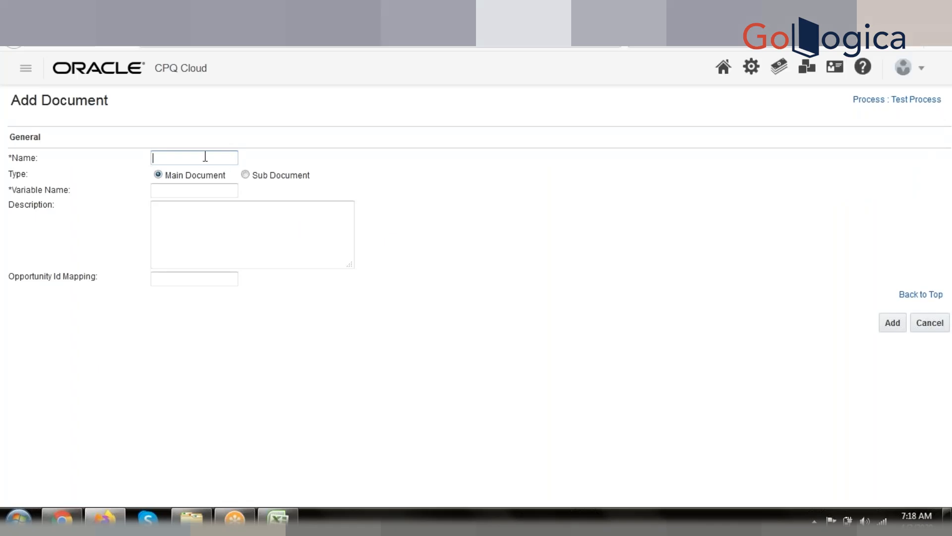
pyautogui.click(205, 156)
pyautogui.write('Test ')
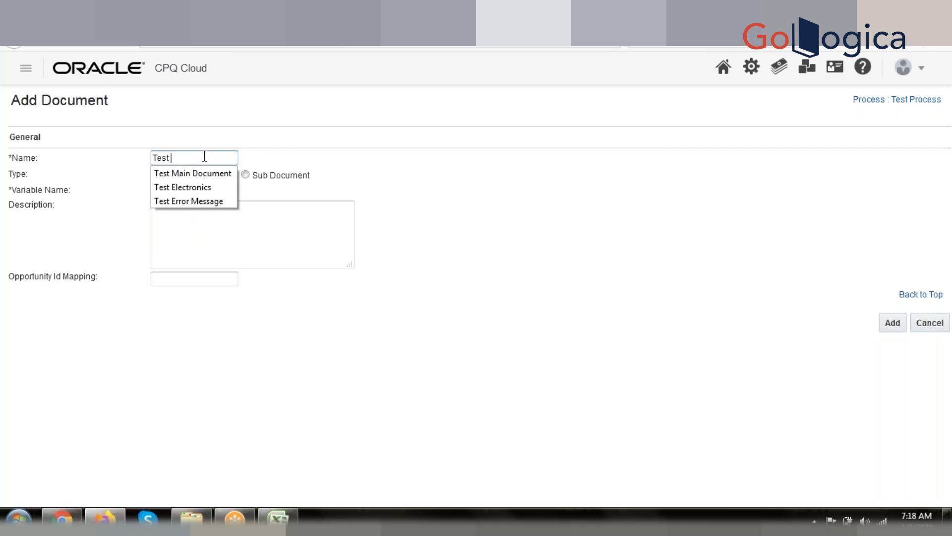
pyautogui.write('Sub Document')
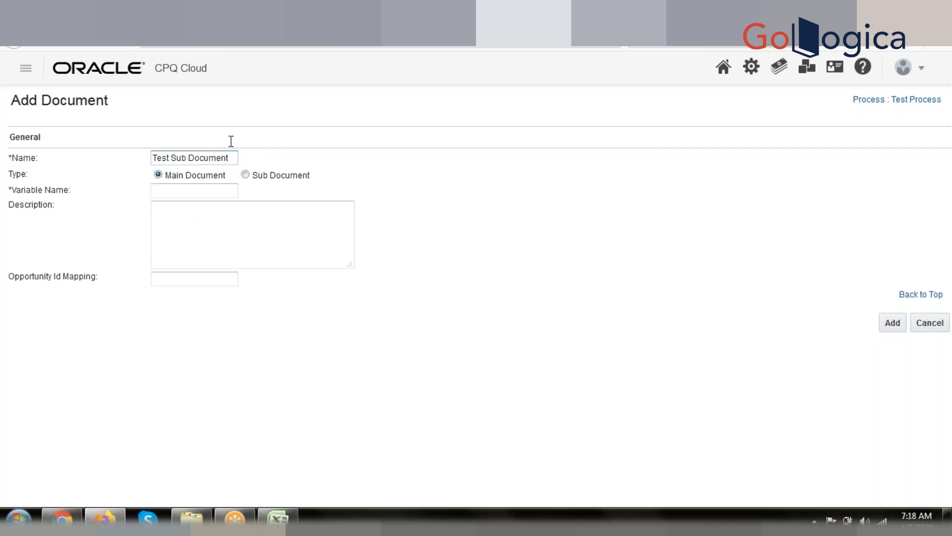
pyautogui.click(249, 177)
pyautogui.click(203, 187)
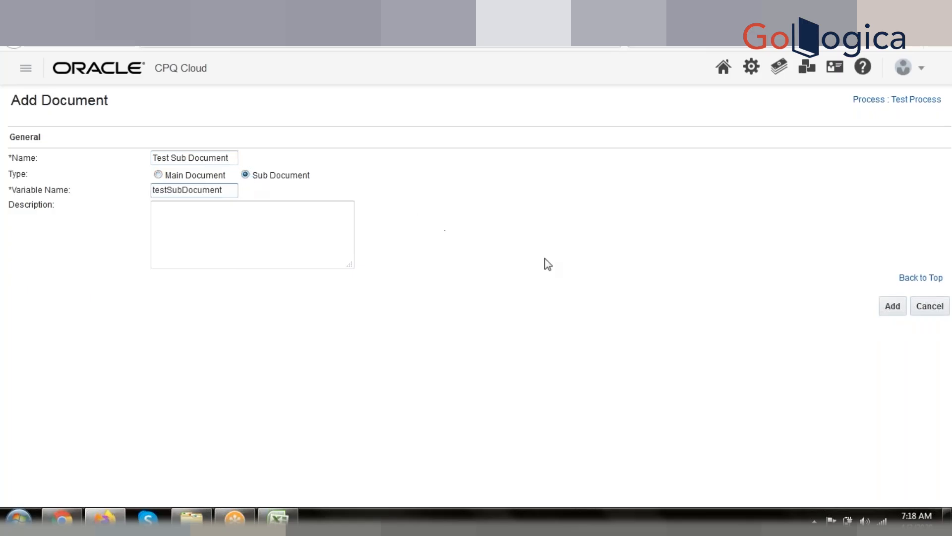
pyautogui.click(891, 307)
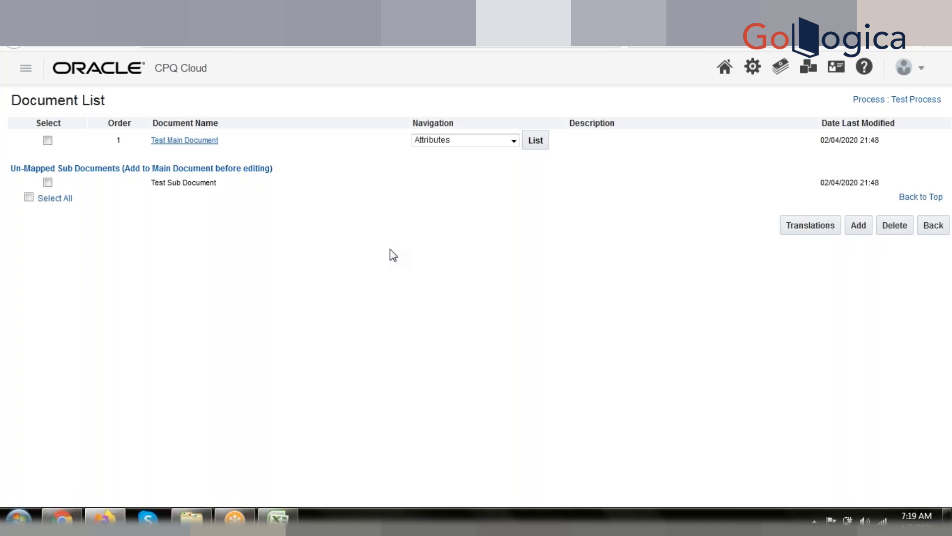
# Map Test Sub Document to Test Main Document and save the main document
pyautogui.click(189, 141)
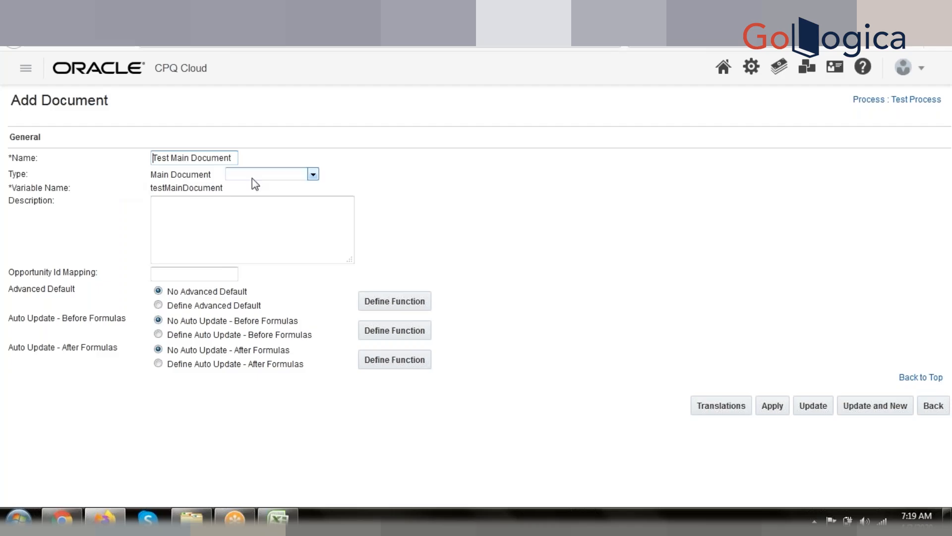
pyautogui.click(287, 173)
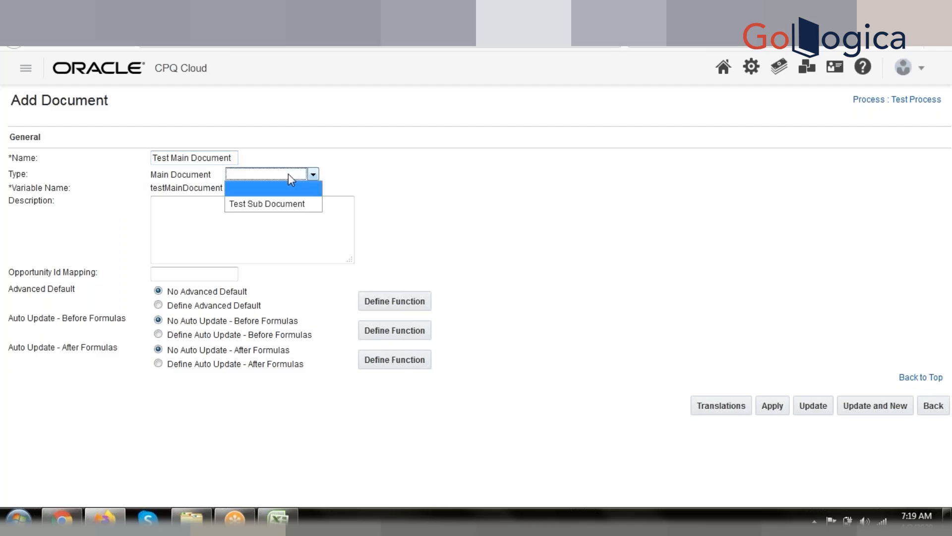
pyautogui.click(290, 204)
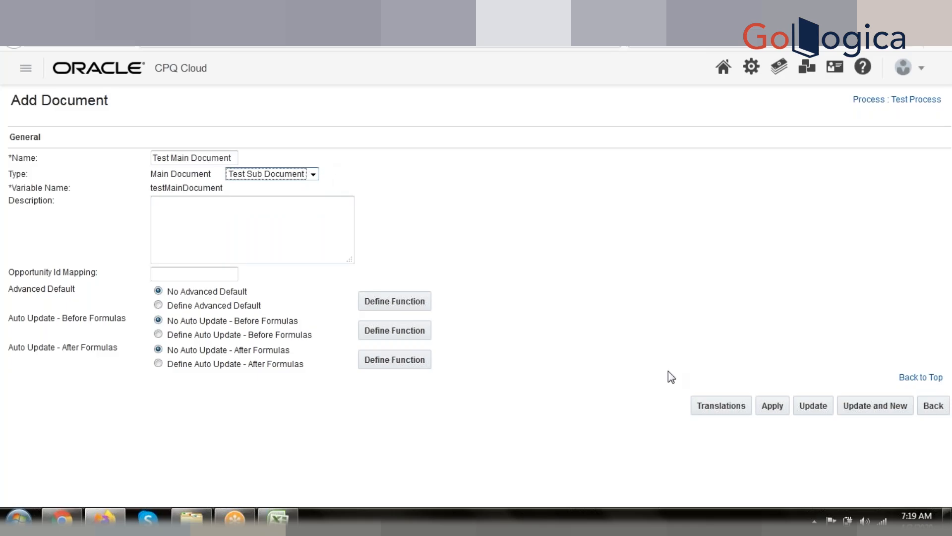
pyautogui.click(804, 419)
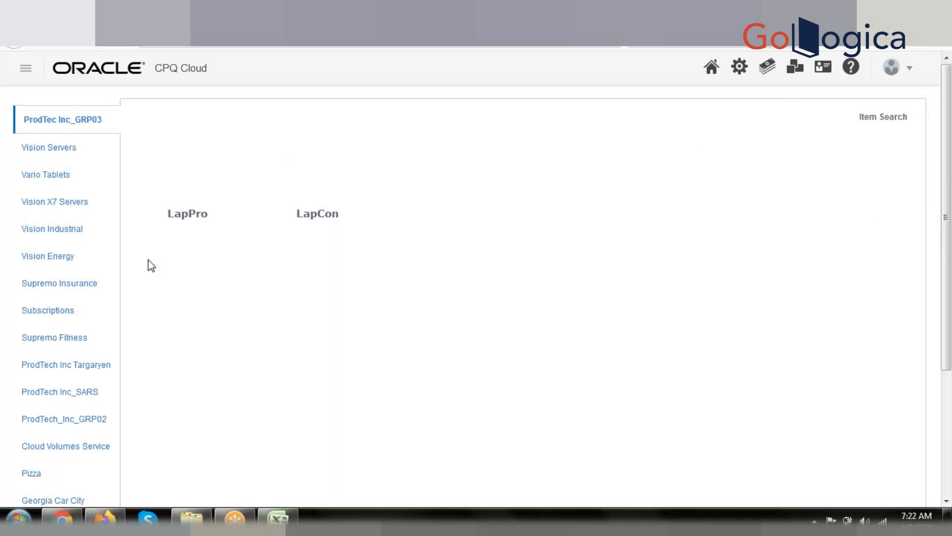
# Open the Insurance model configuration from the Supremo Insurance product family
pyautogui.moveTo(64, 289)
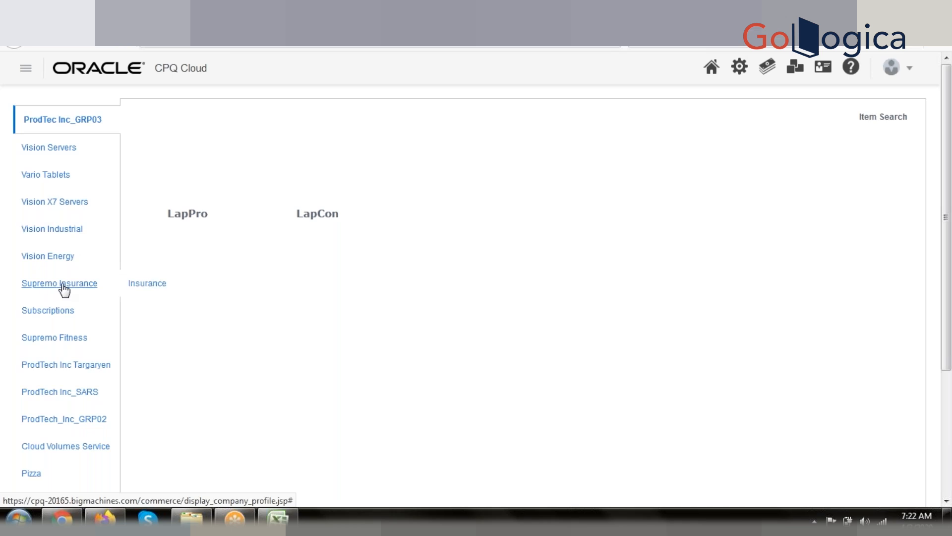
pyautogui.click(141, 285)
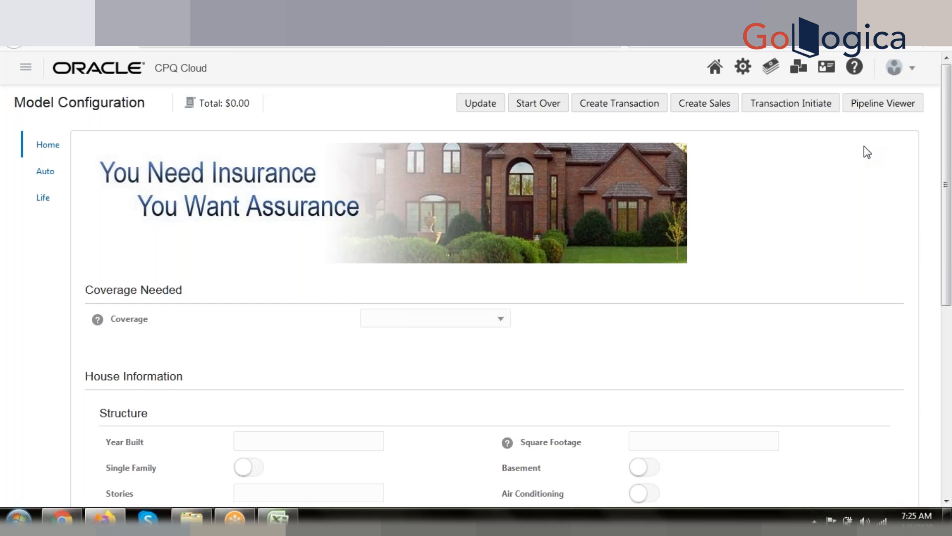
# Open the Pipeline Viewer for the insurance configuration and examine its attributes, rules and configuration XML
pyautogui.click(881, 105)
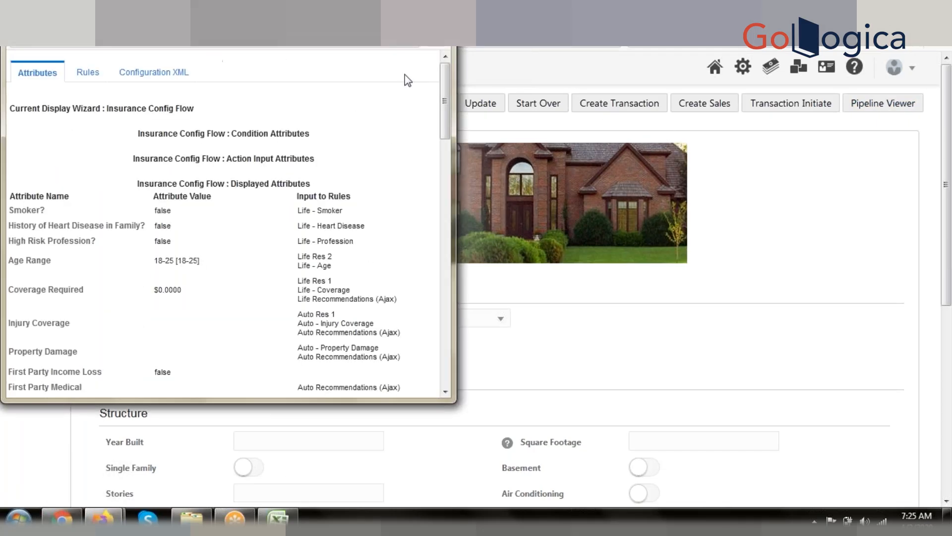
pyautogui.click(410, 7)
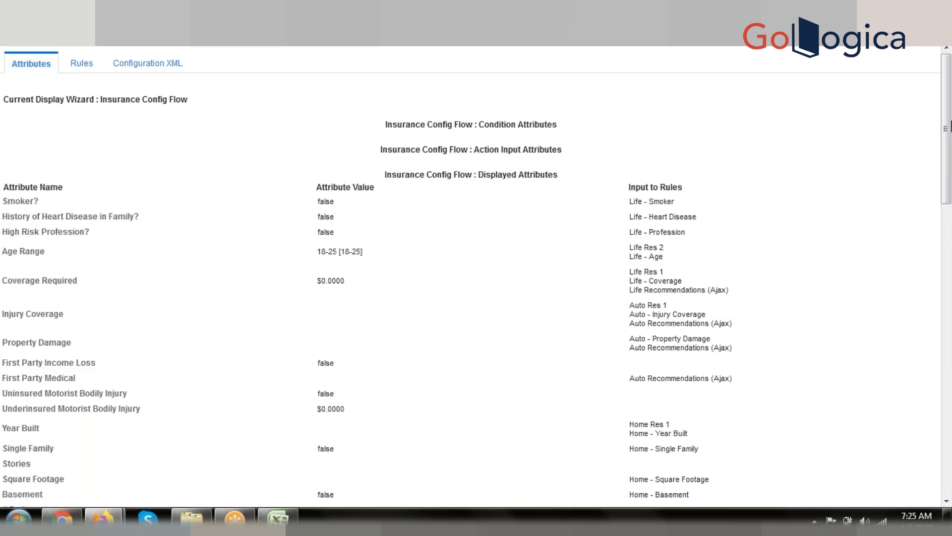
pyautogui.moveTo(946, 128); pyautogui.dragTo(937, 99)
pyautogui.click(82, 65)
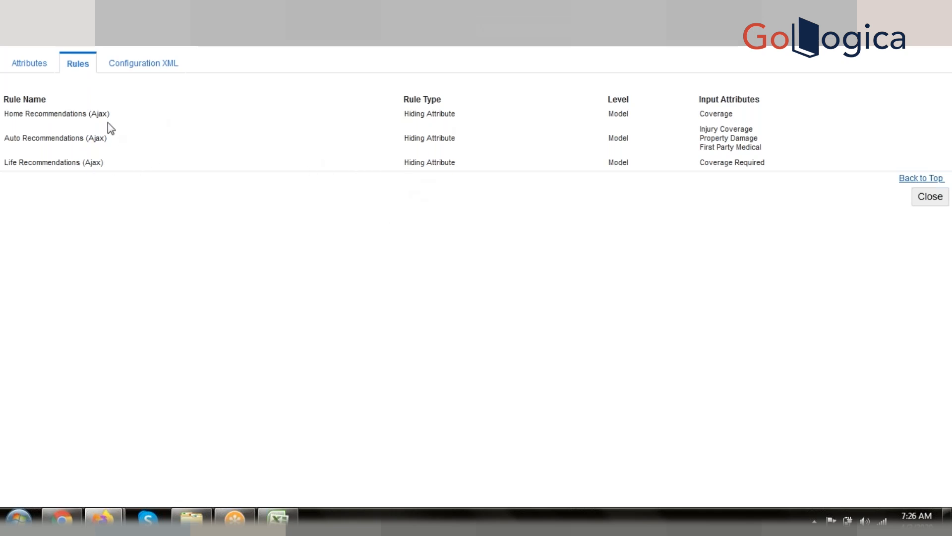
pyautogui.click(139, 70)
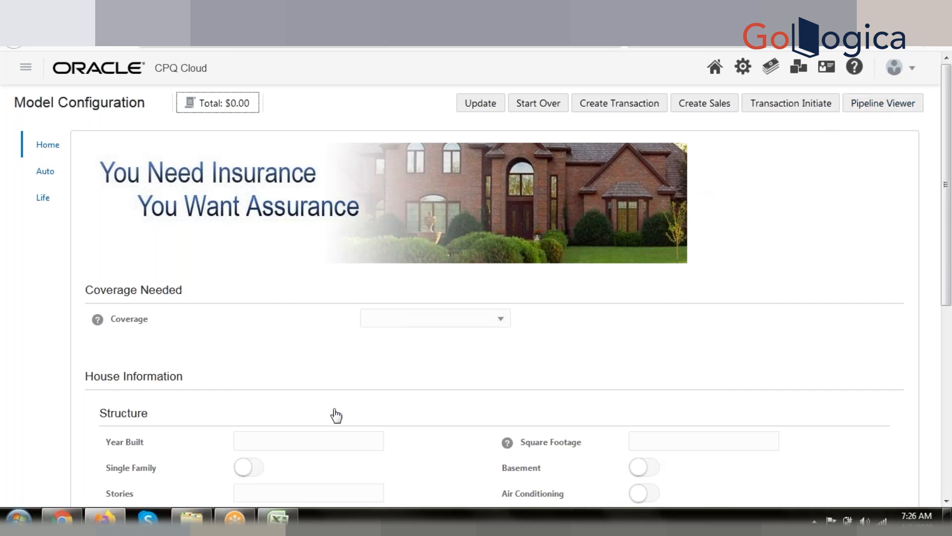
# Reopen the Pipeline Viewer, review the rules, and search the attributes for "test attribute" before closing it
pyautogui.tripleClick(117, 448)
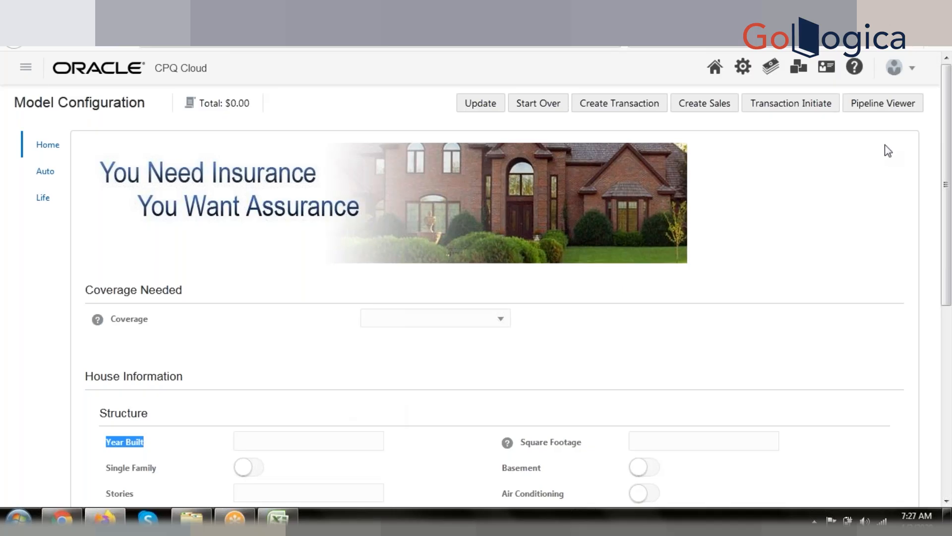
pyautogui.click(883, 106)
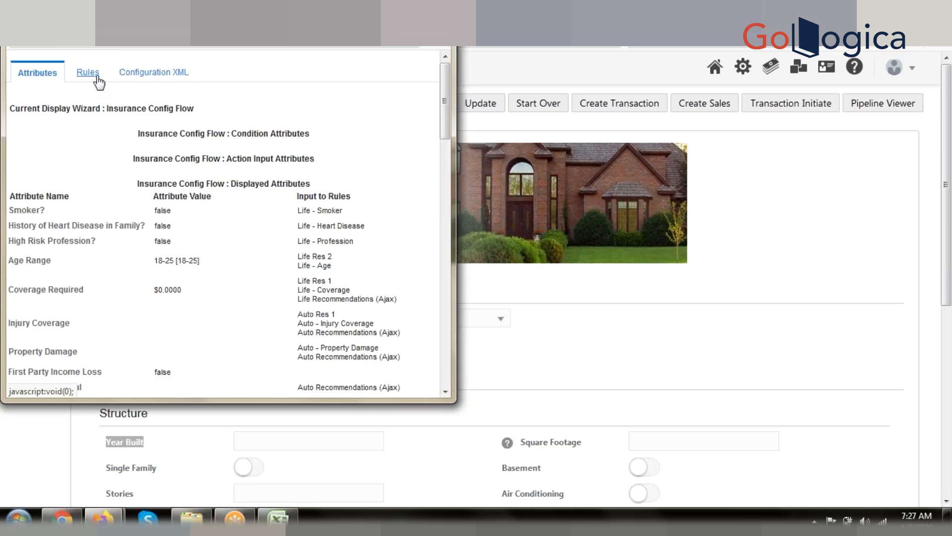
pyautogui.click(99, 78)
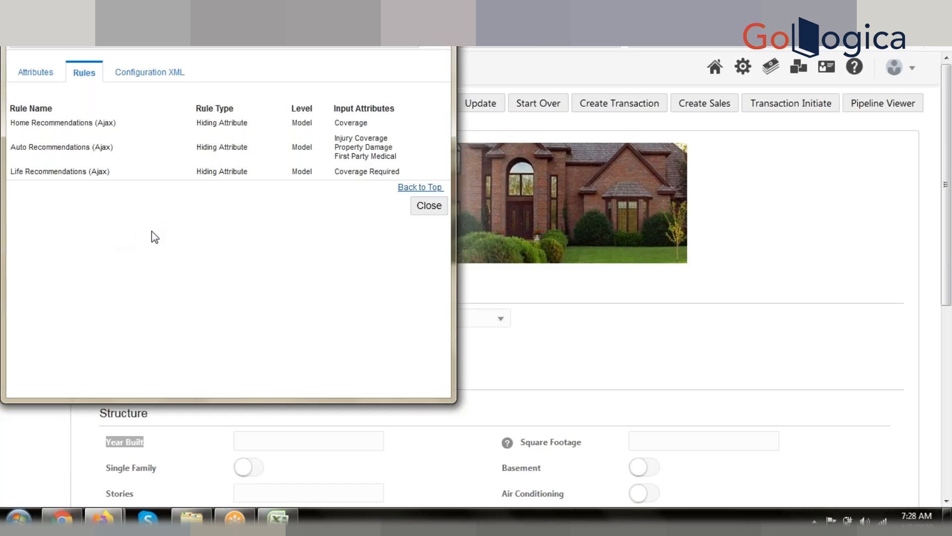
pyautogui.click(40, 74)
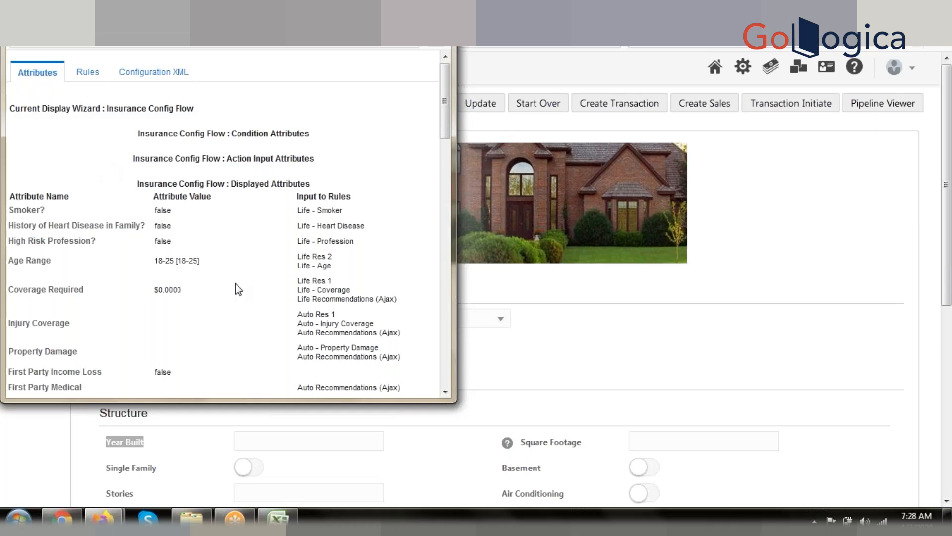
pyautogui.hotkey('ctrl', 'f')
pyautogui.write('test attribute')
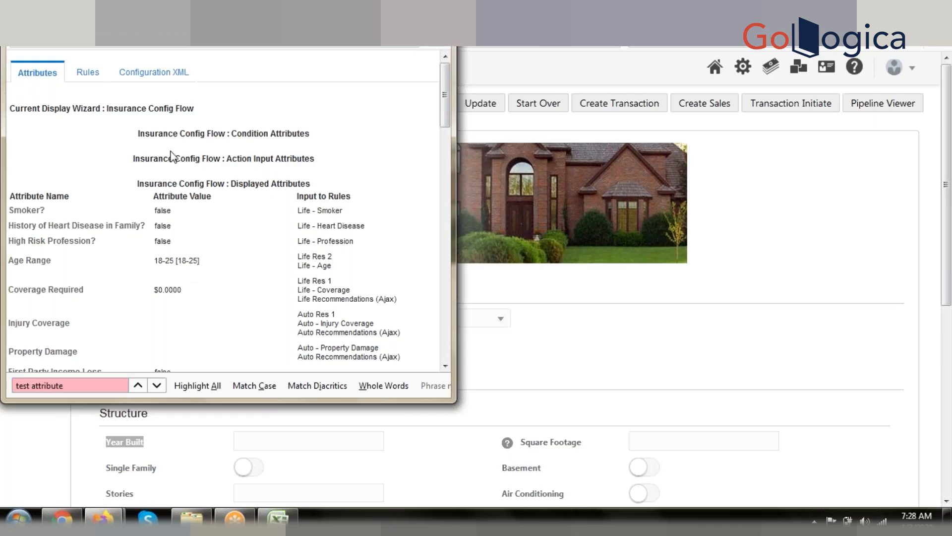
pyautogui.hotkey('ctrl', 'w')
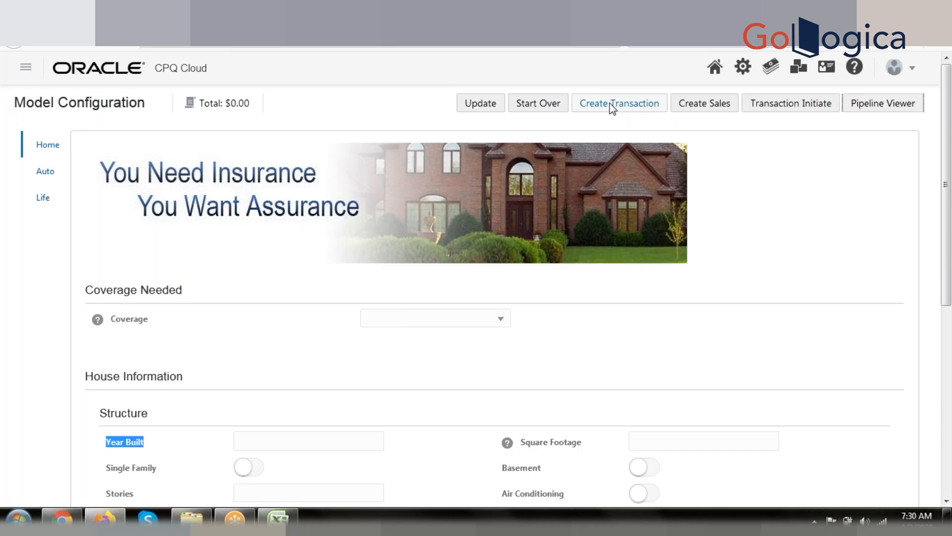
# Try Create Transaction on the insurance model configuration, and generate a transaction with Create Sales
pyautogui.click(624, 105)
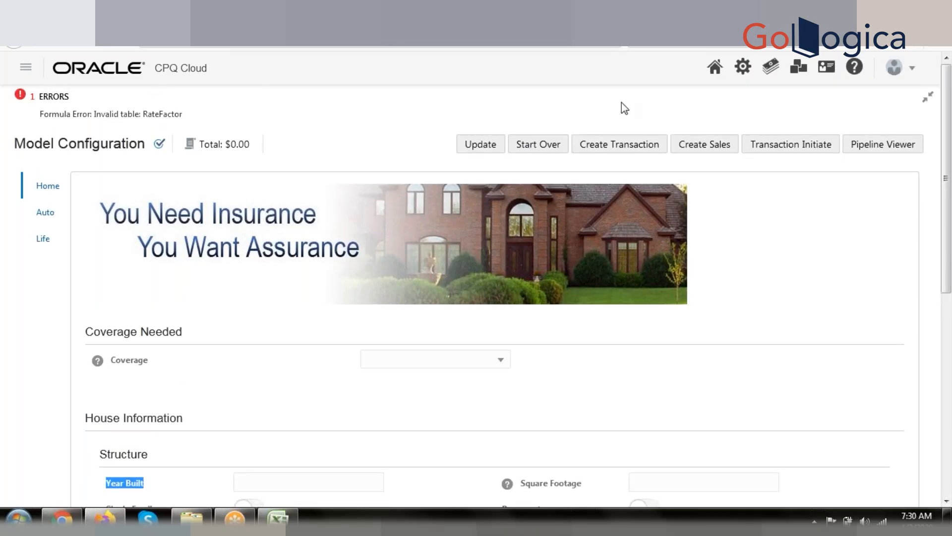
pyautogui.click(716, 149)
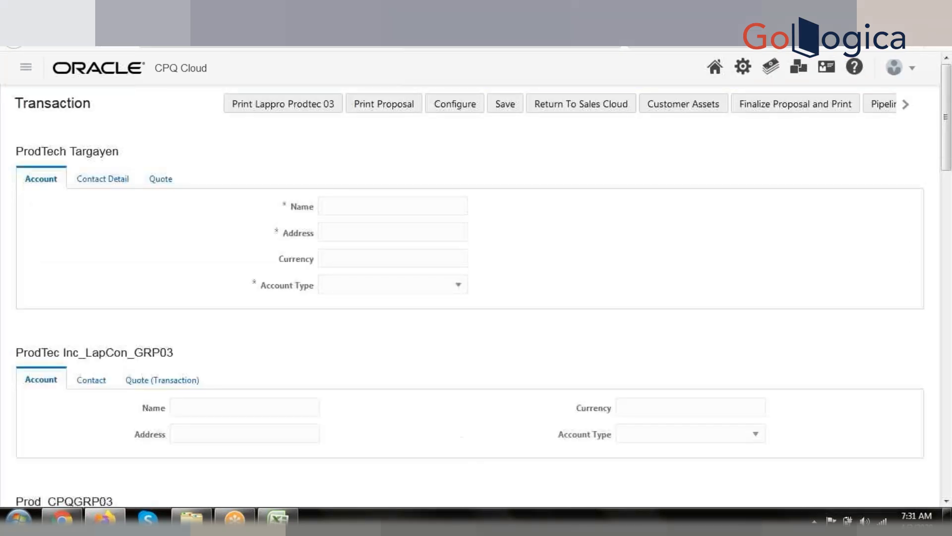
# Examine the Transaction page's account panels, transaction details, action buttons and line item details
pyautogui.moveTo(943, 107); pyautogui.dragTo(949, 309)
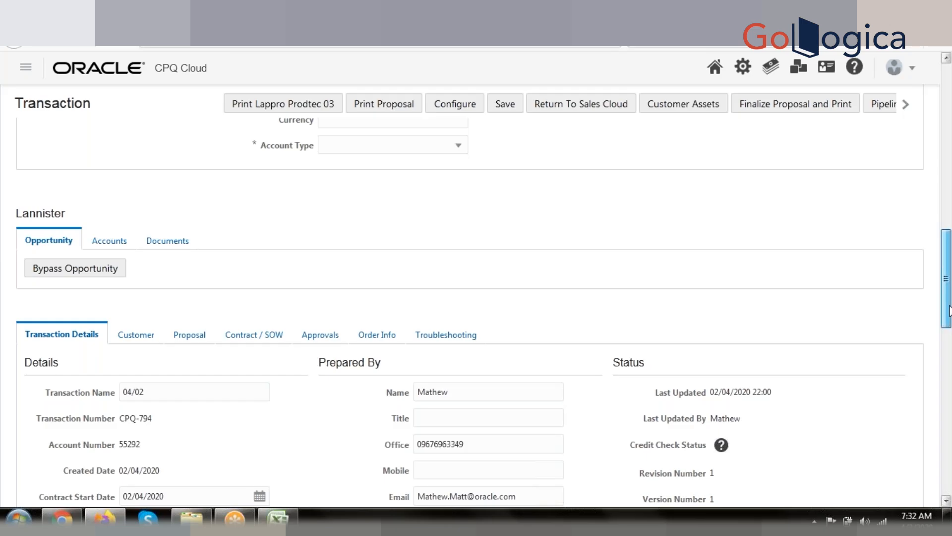
pyautogui.scroll(10, 912, 298)
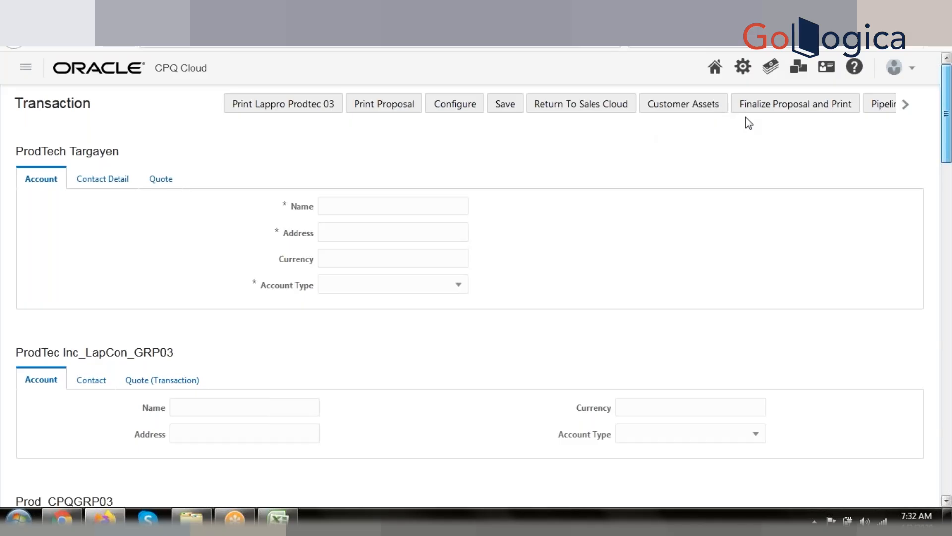
pyautogui.moveTo(944, 98); pyautogui.dragTo(942, 221)
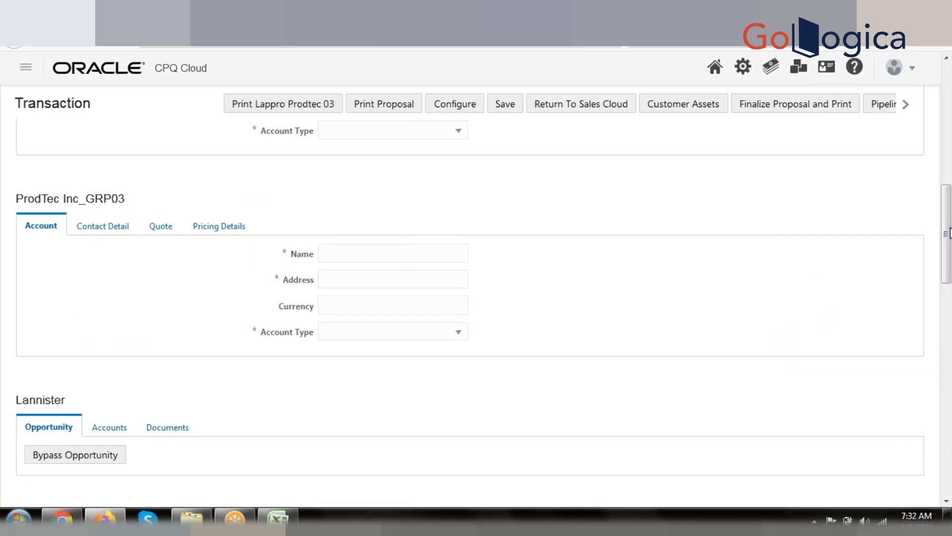
pyautogui.moveTo(947, 230); pyautogui.dragTo(949, 152)
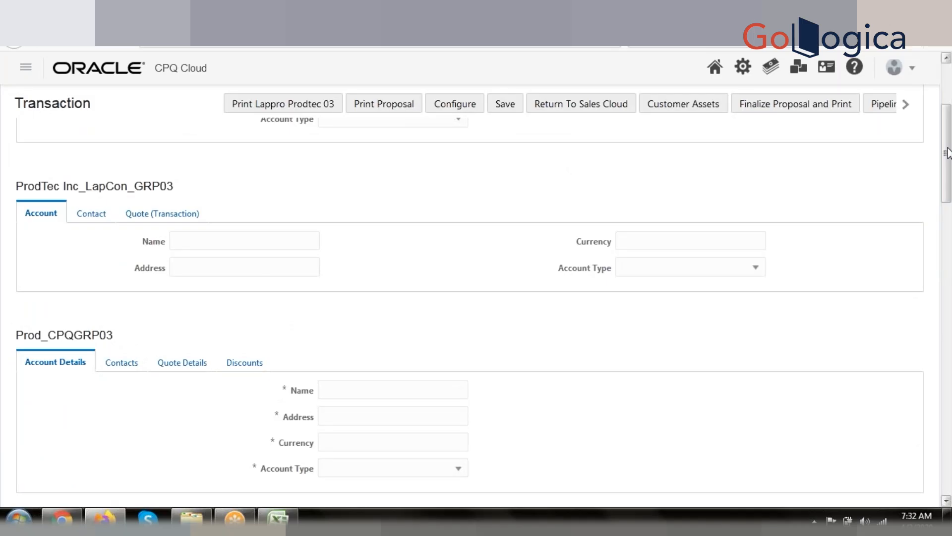
pyautogui.scroll(3, 947, 151)
pyautogui.moveTo(948, 145); pyautogui.dragTo(947, 348)
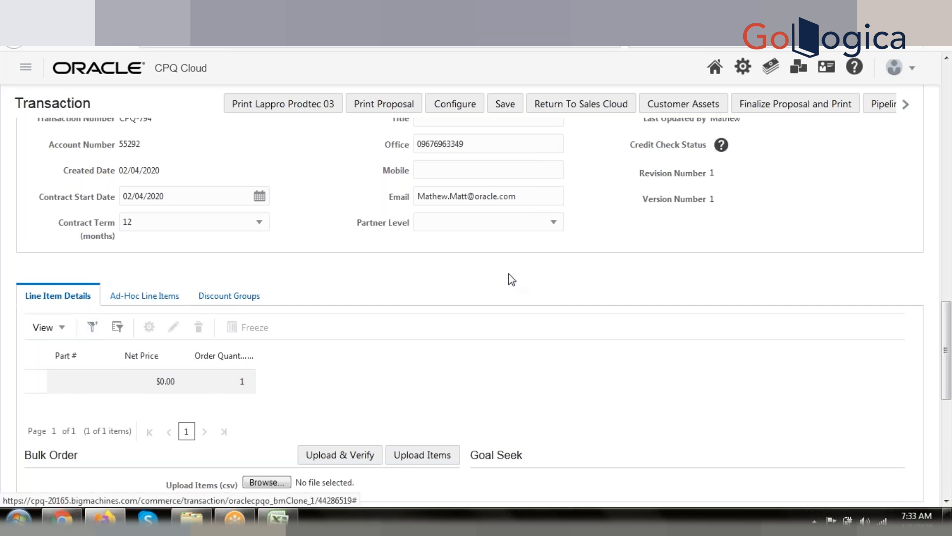
pyautogui.moveTo(948, 342); pyautogui.dragTo(949, 113)
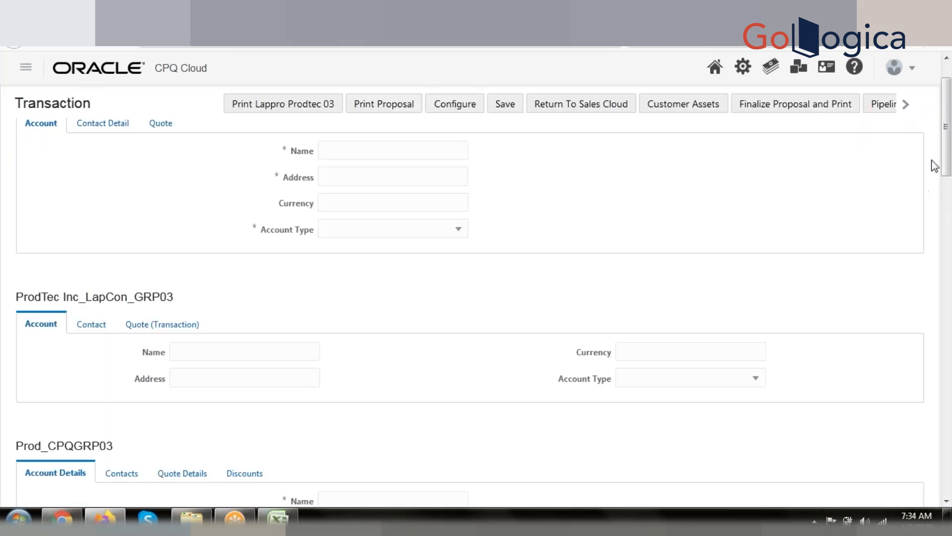
pyautogui.moveTo(945, 153); pyautogui.dragTo(949, 384)
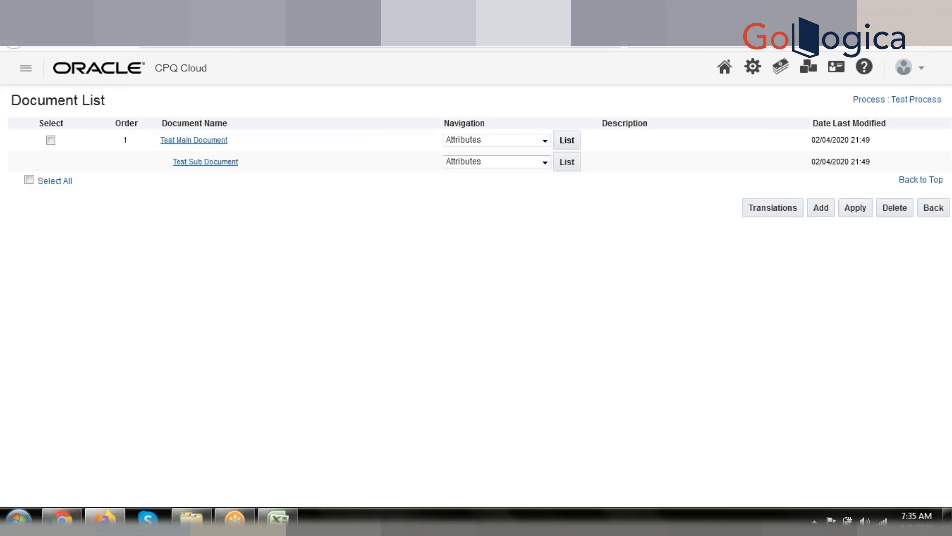
# Compare the navigation options offered for Test Main Document and Test Sub Document in the Document List
pyautogui.click(540, 143)
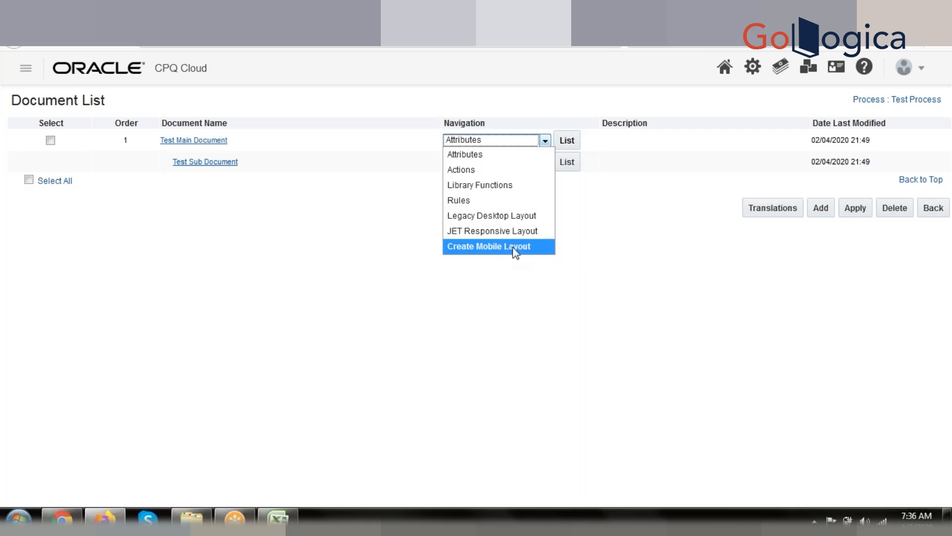
pyautogui.click(575, 241)
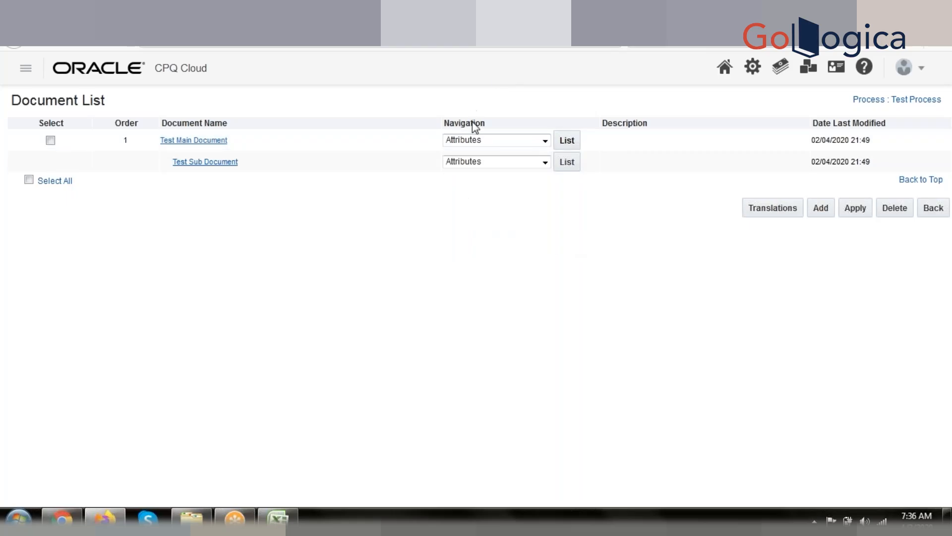
pyautogui.click(502, 162)
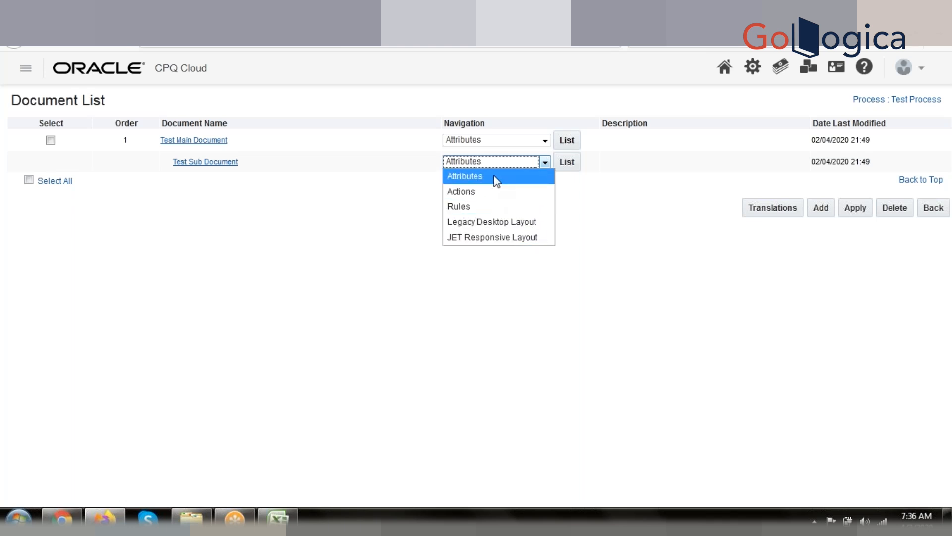
pyautogui.click(588, 243)
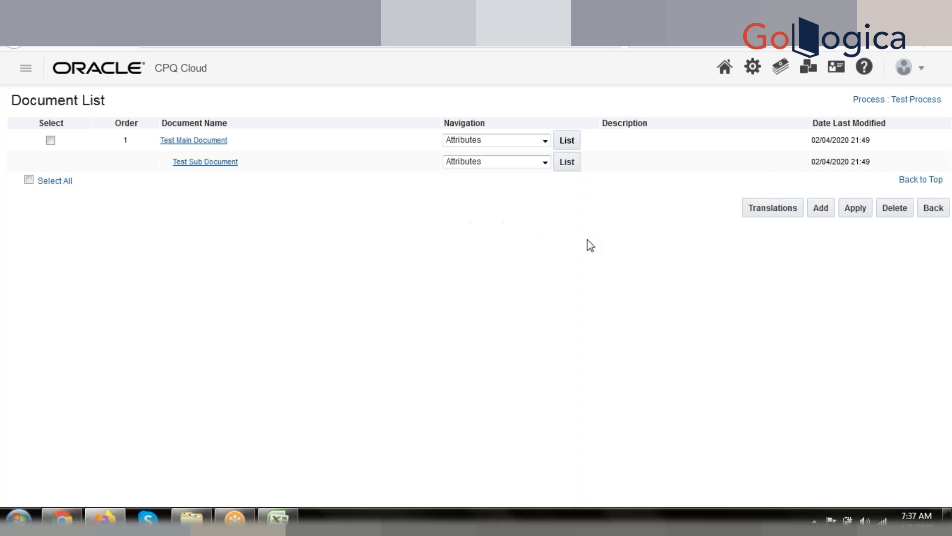
pyautogui.click(519, 141)
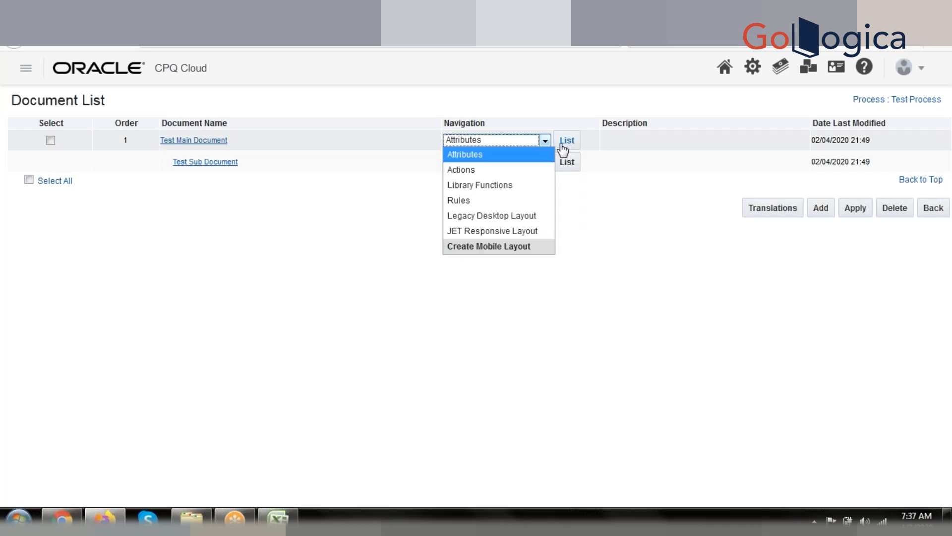
pyautogui.click(534, 115)
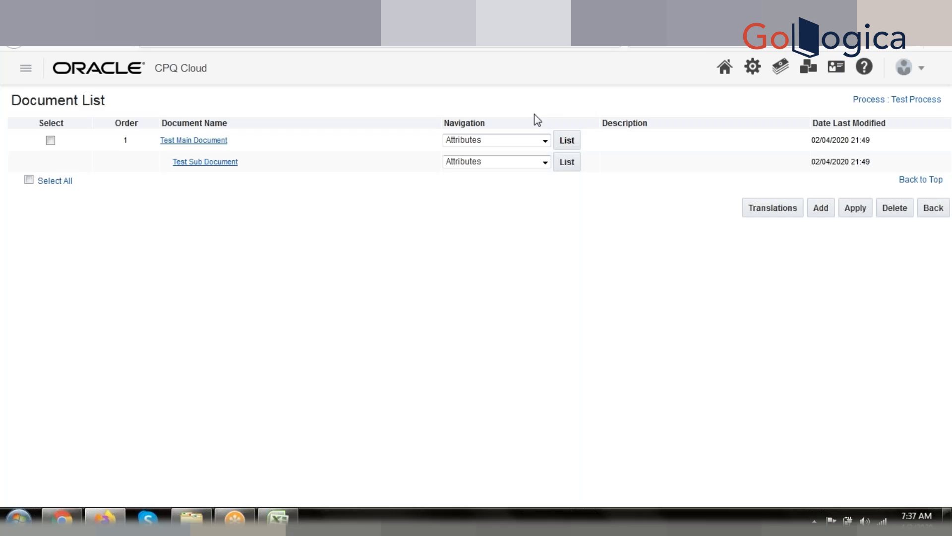
# Open the Legacy Desktop Layout editor for Test Main Document
pyautogui.click(540, 141)
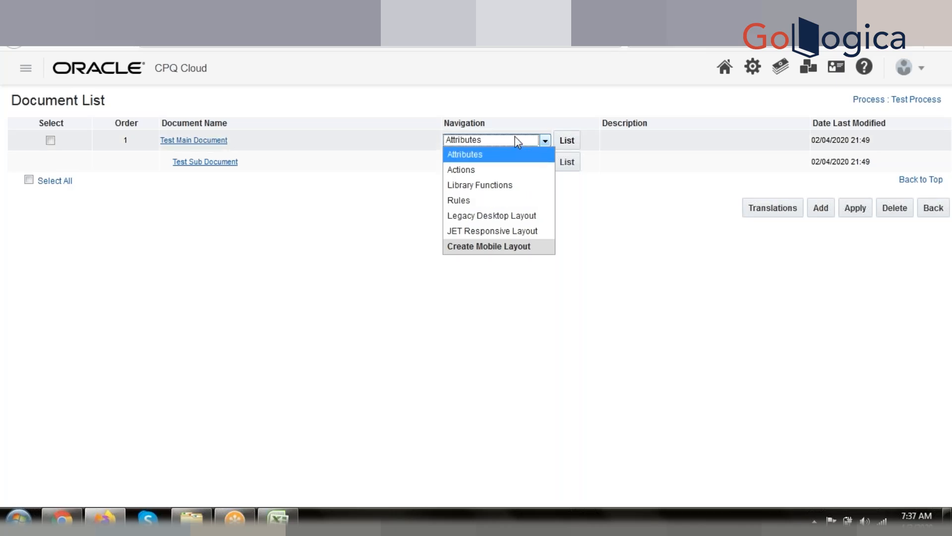
pyautogui.click(521, 217)
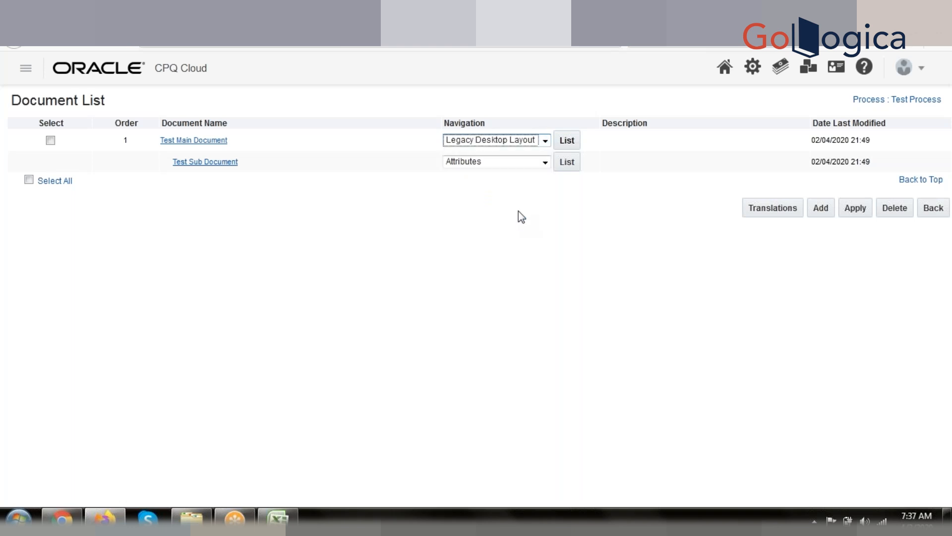
pyautogui.click(567, 147)
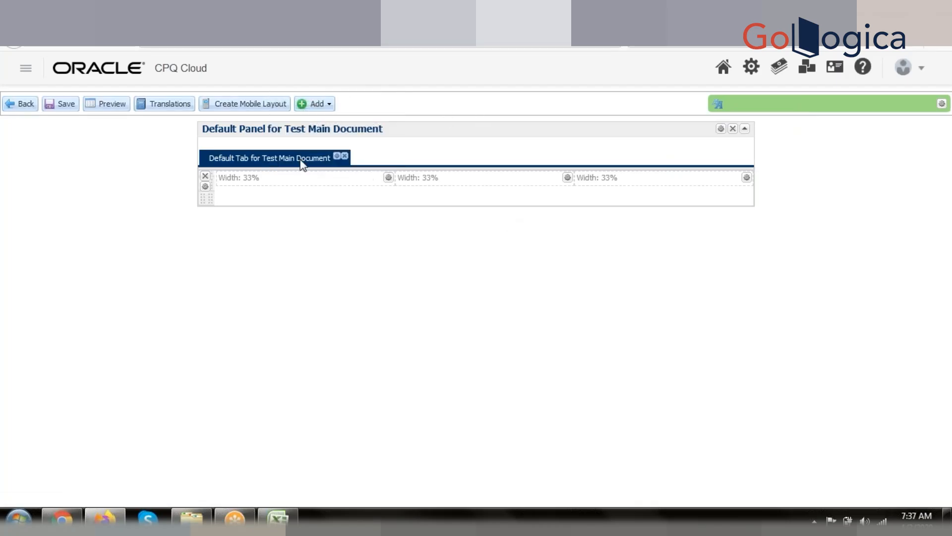
# Bring up the actions that can be added to the layout and filter them by "test action"
pyautogui.click(310, 105)
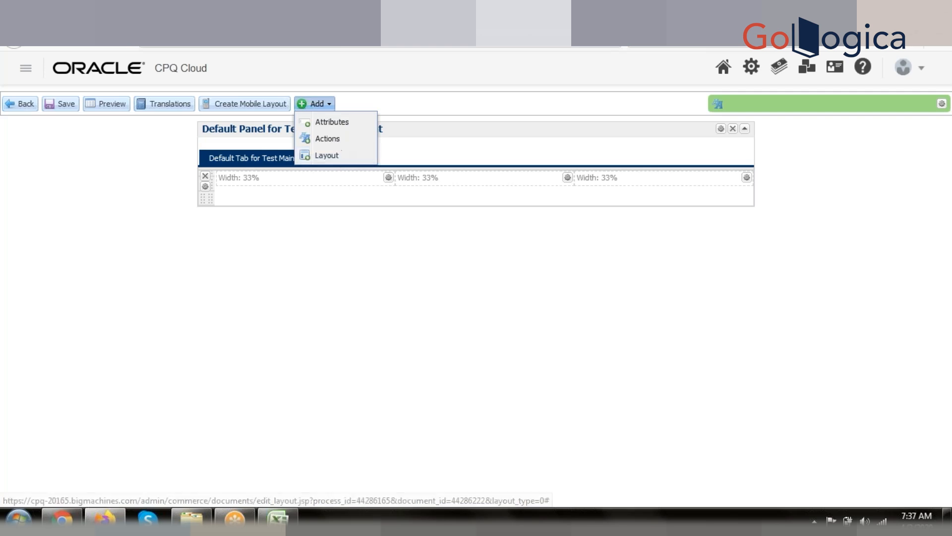
pyautogui.click(327, 139)
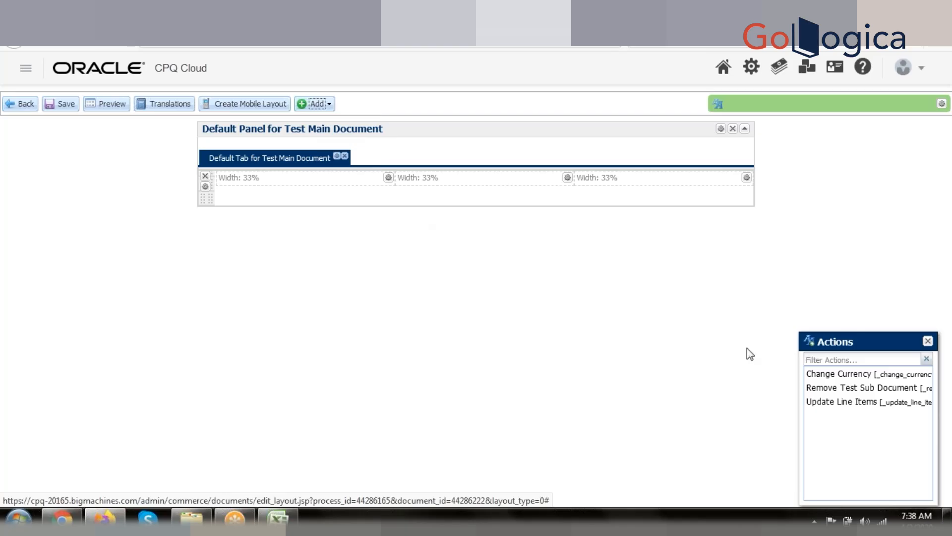
pyautogui.click(842, 359)
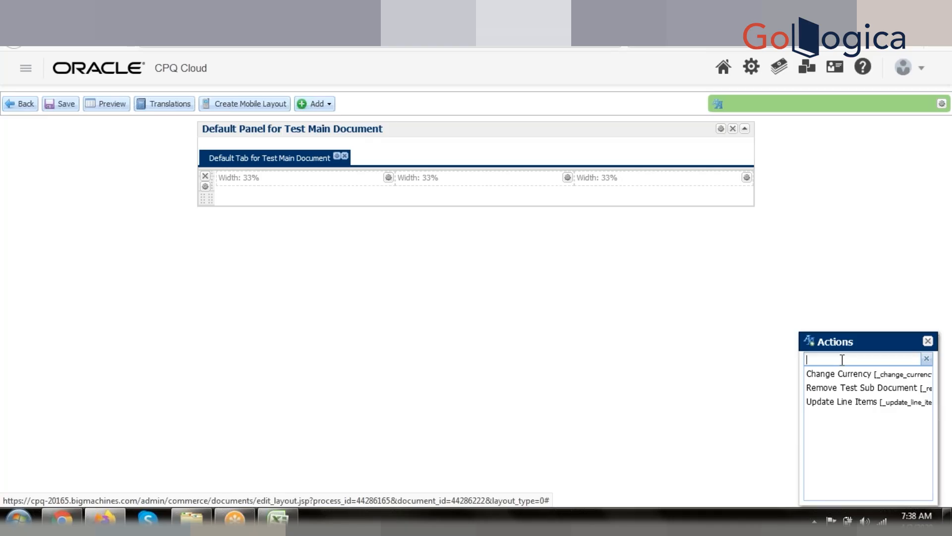
pyautogui.write('test action')
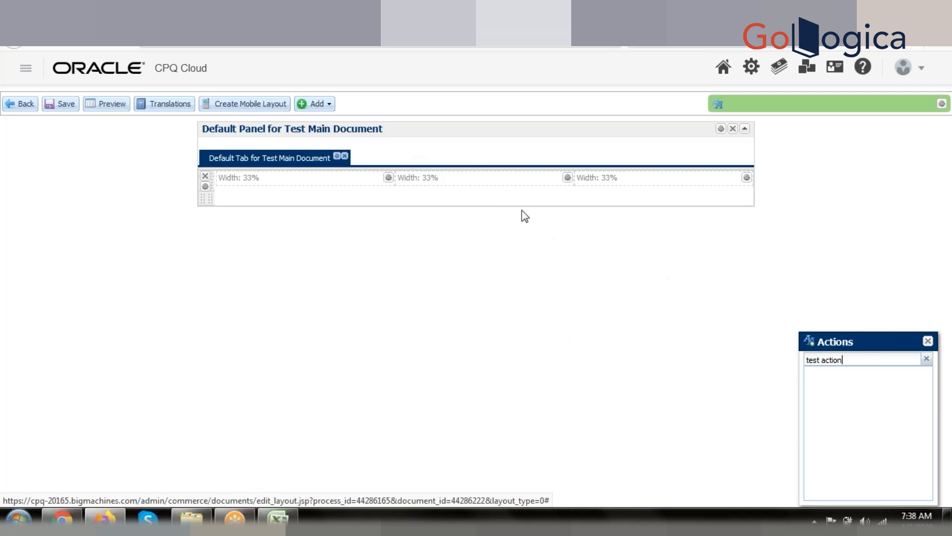
# Clear the action filter and place the Change Currency action in the layout's action bar
pyautogui.doubleClick(847, 361)
pyautogui.hotkey('ctrl', 'a')
pyautogui.press('BackSpace')
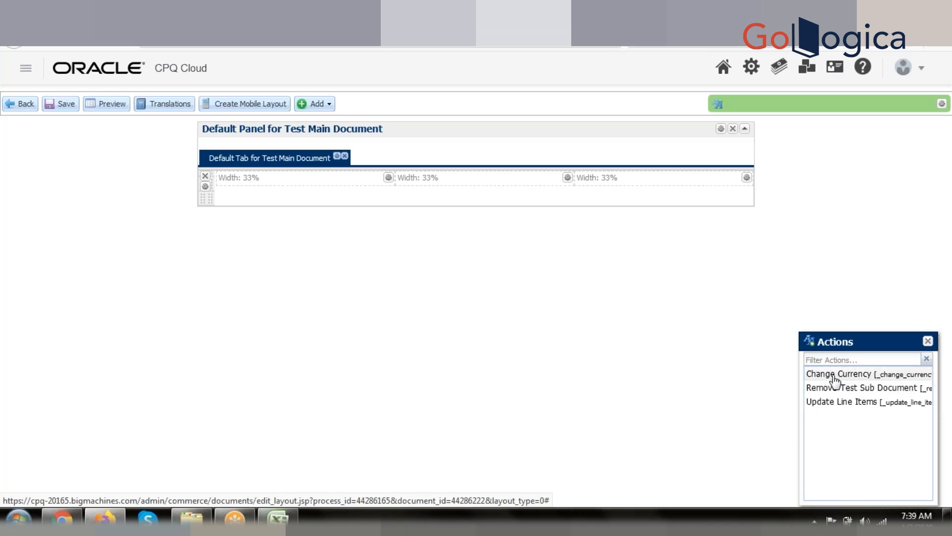
pyautogui.moveTo(834, 379); pyautogui.dragTo(772, 101)
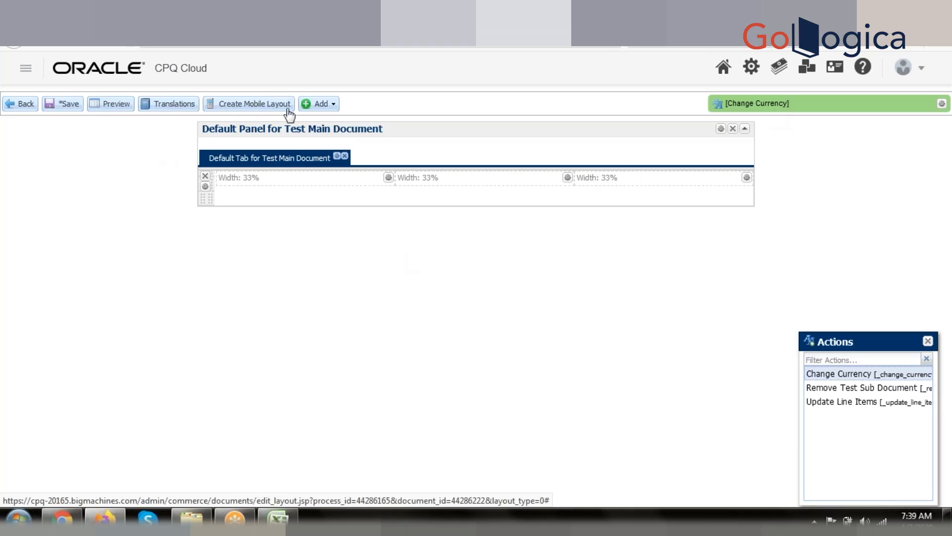
# Add a new toolbar to the first column of the Default Tab for Test Main Document
pyautogui.click(309, 105)
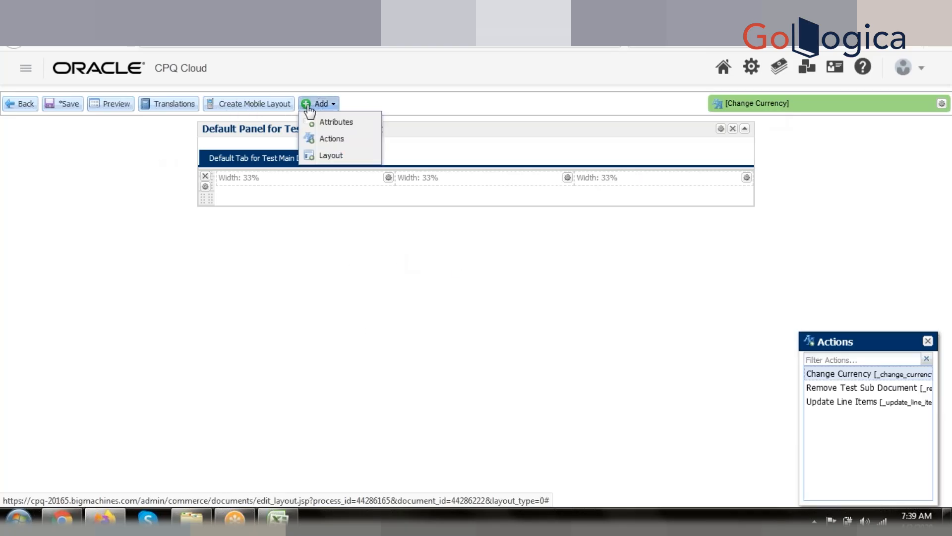
pyautogui.click(328, 157)
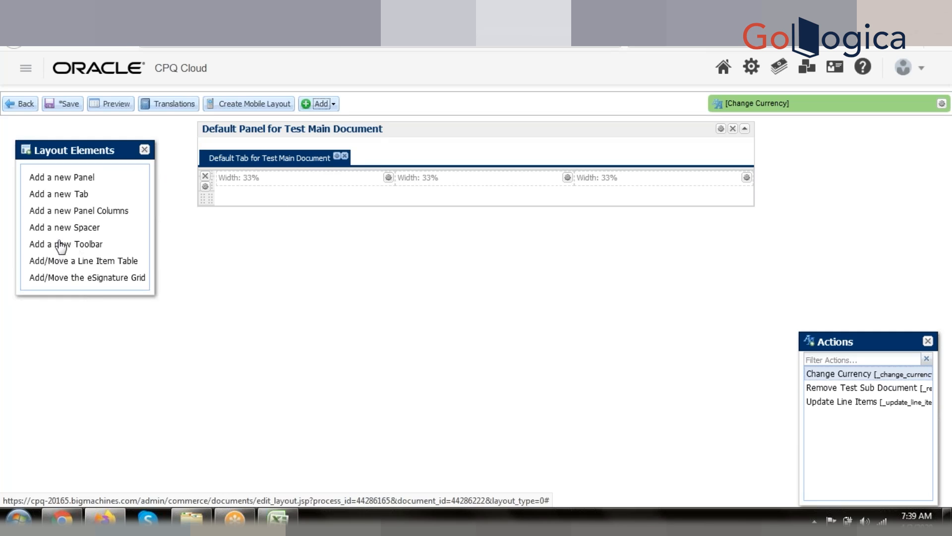
pyautogui.moveTo(60, 246); pyautogui.dragTo(249, 182)
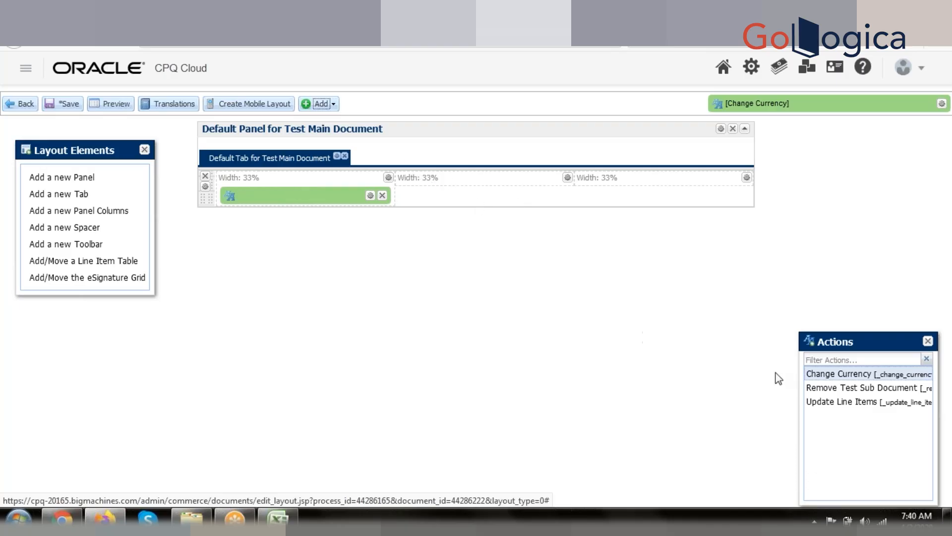
# Place the Remove Test Sub Document and Change Currency actions in the new toolbar, then close the Actions and Layout Elements palettes
pyautogui.moveTo(817, 392); pyautogui.dragTo(296, 195)
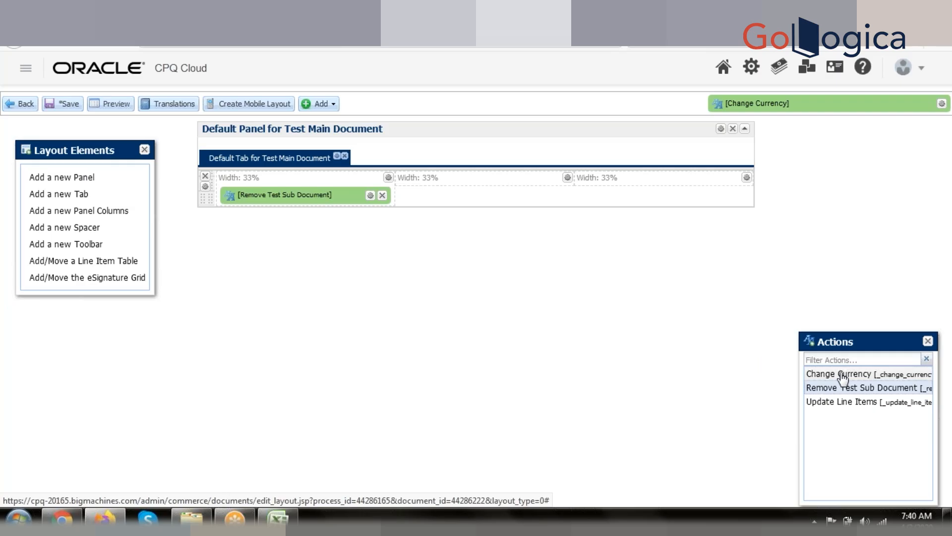
pyautogui.moveTo(843, 378); pyautogui.dragTo(341, 191)
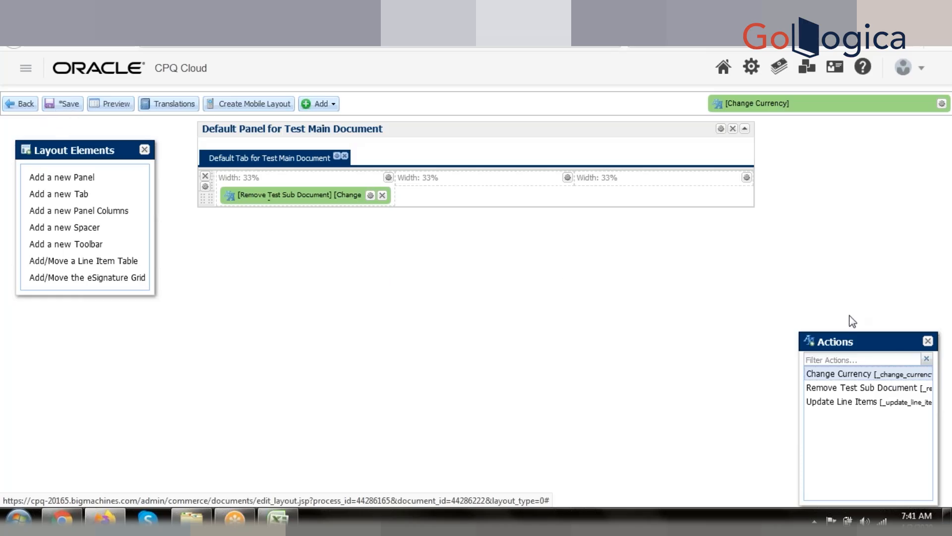
pyautogui.click(928, 341)
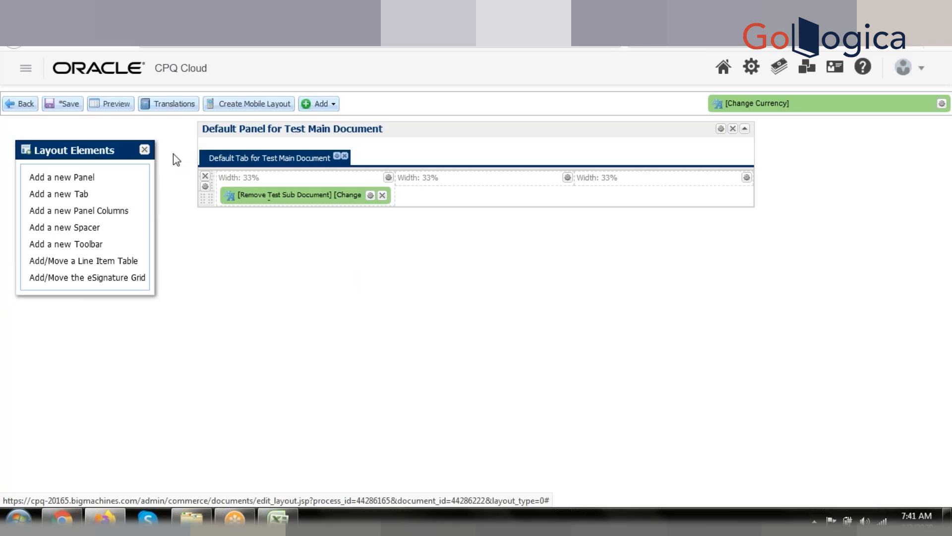
pyautogui.click(145, 149)
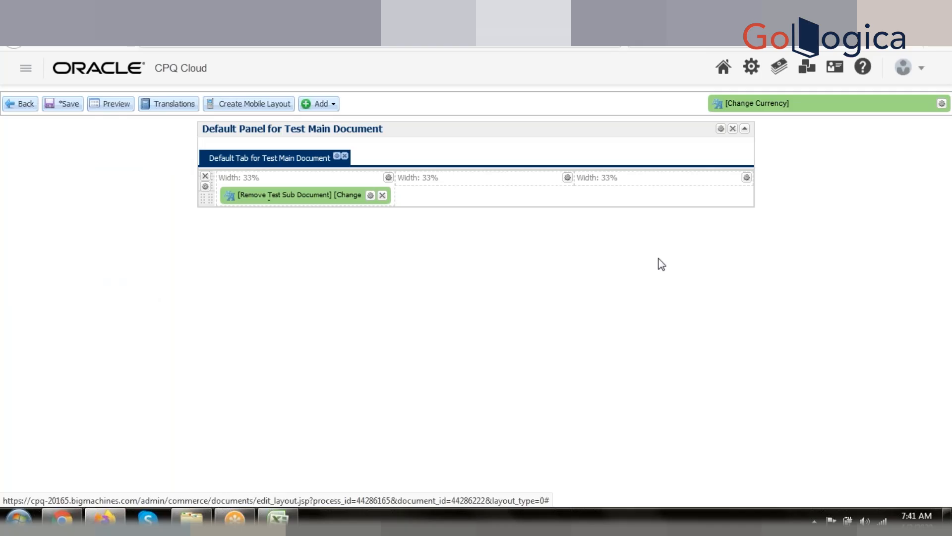
# Leave the layout editor and return to the Administration Platform among the open pages
pyautogui.hotkey('ctrl', 'w')
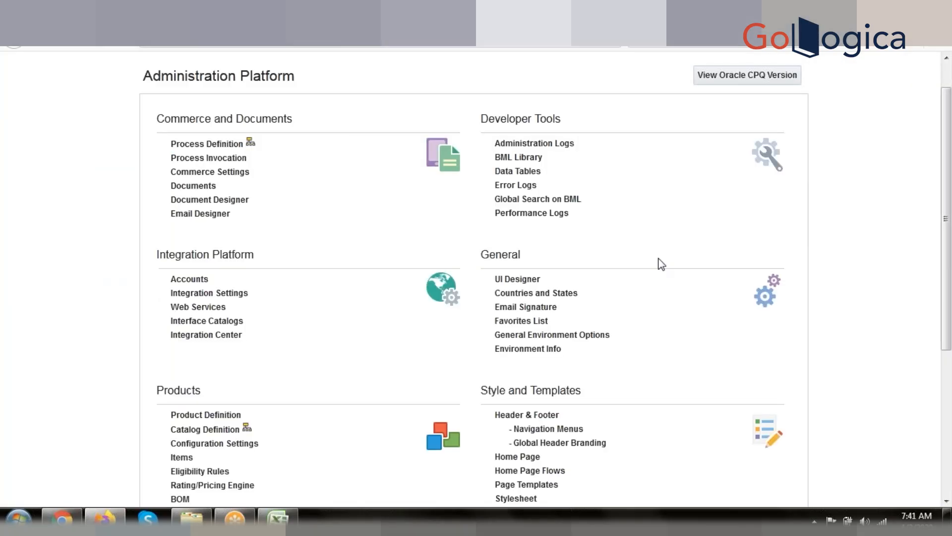
pyautogui.hotkey('ctrl', 'Tab')
pyautogui.hotkey('ctrl', 'Tab')
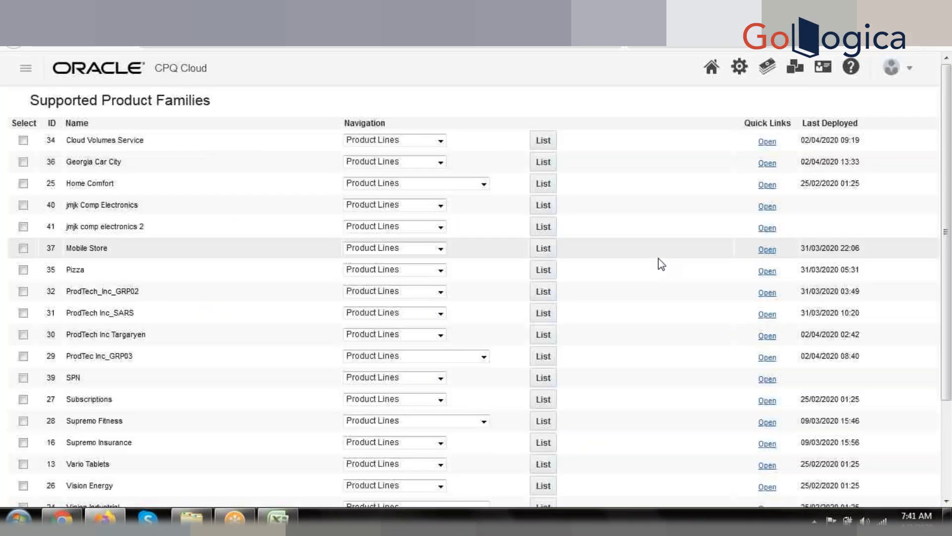
pyautogui.hotkey('ctrl', 'Tab')
pyautogui.hotkey('ctrl', 'Tab')
pyautogui.hotkey('ctrl', 'Tab')
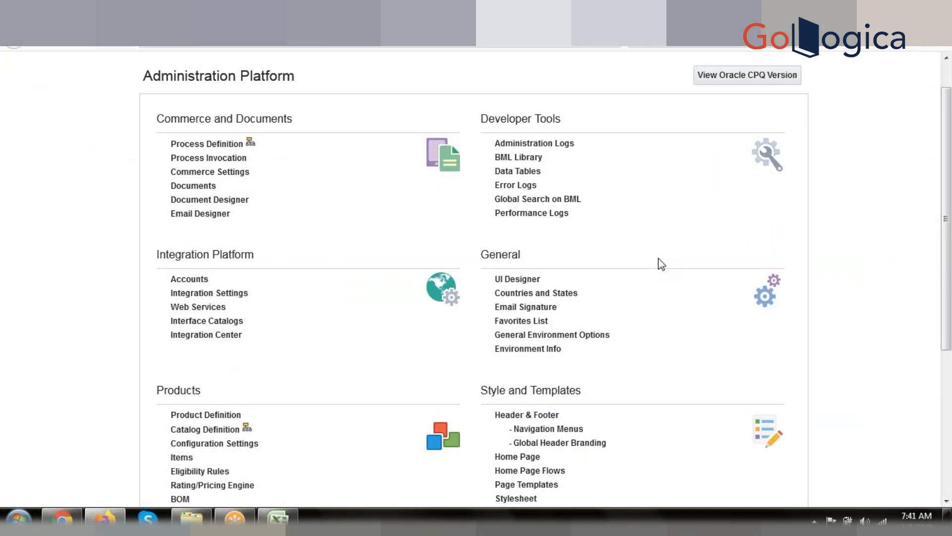
pyautogui.hotkey('ctrl', 'Tab')
pyautogui.hotkey('ctrl', 'shift', 'Tab')
pyautogui.hotkey('ctrl', 'Tab')
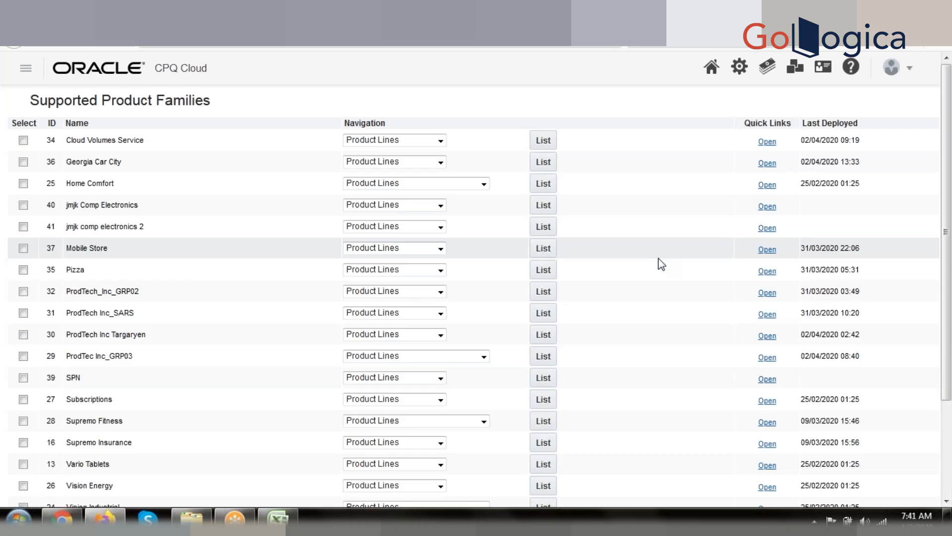
pyautogui.hotkey('ctrl', 'shift', 'Tab')
pyautogui.hotkey('ctrl', 'Tab')
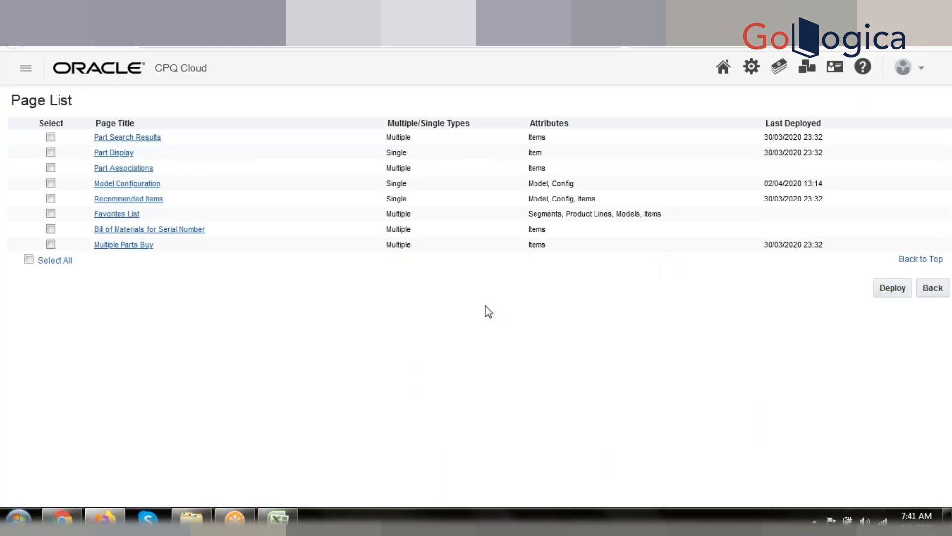
pyautogui.hotkey('ctrl', 'shift', 'Tab')
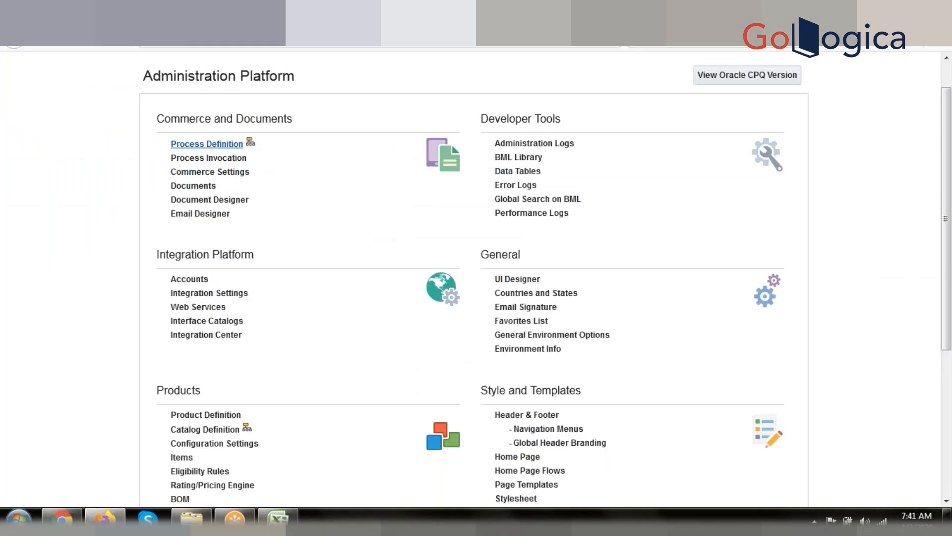
# Bring up the Process Definition and Process Invocation pages from the Administration Platform, each in its own browser tab
pyautogui.rightClick(211, 144)
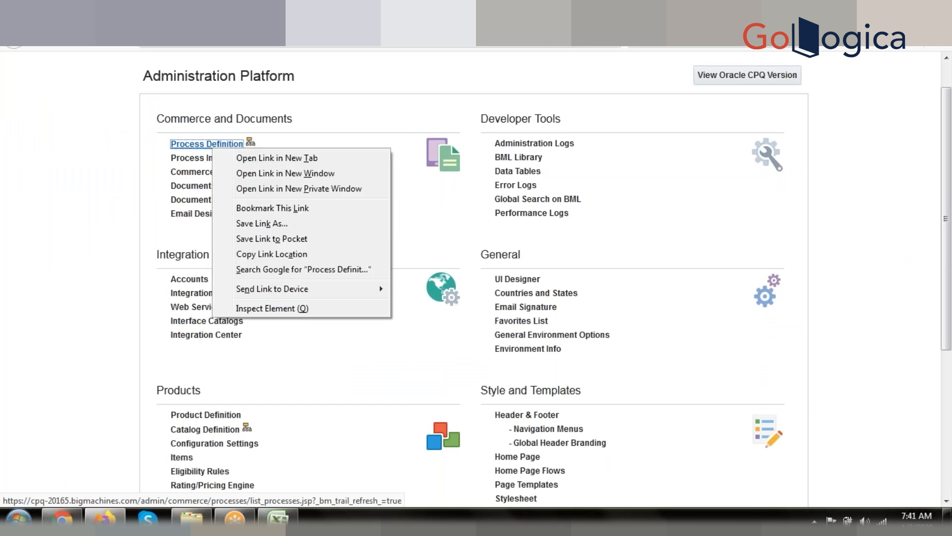
pyautogui.press('Escape')
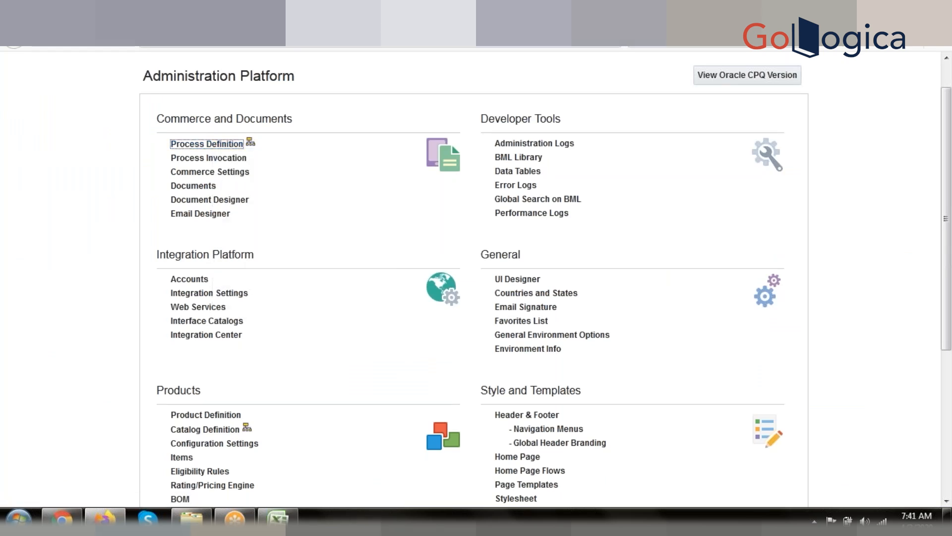
pyautogui.hotkey('ctrl', 'Tab')
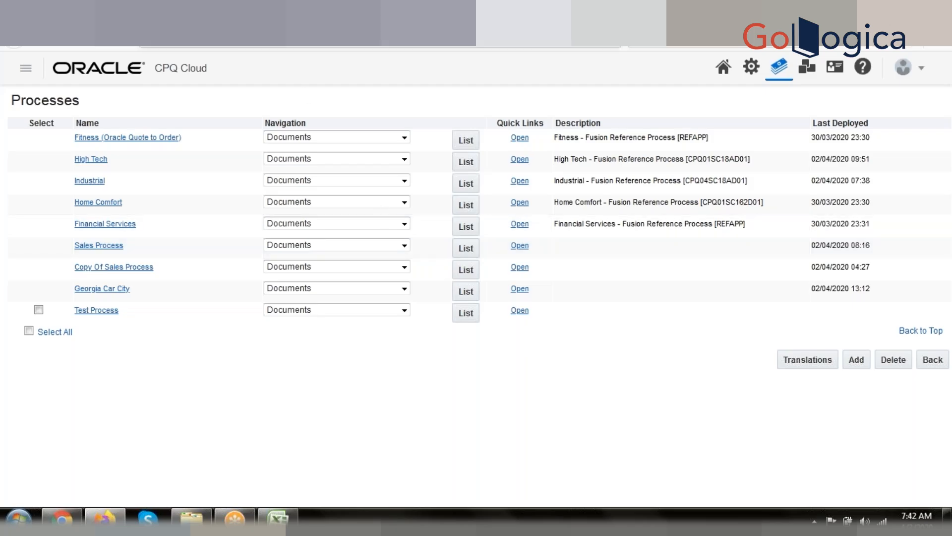
pyautogui.click(228, 11)
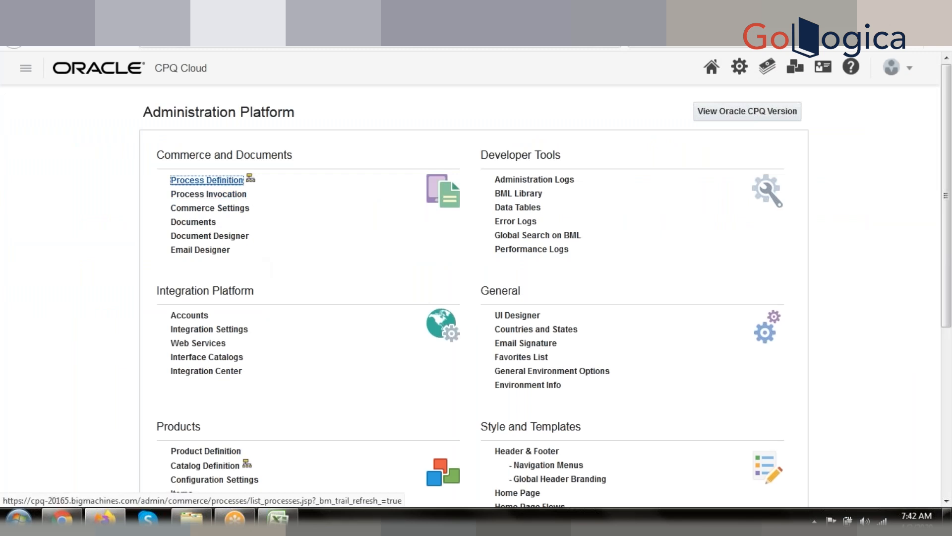
pyautogui.rightClick(207, 197)
pyautogui.press('Escape')
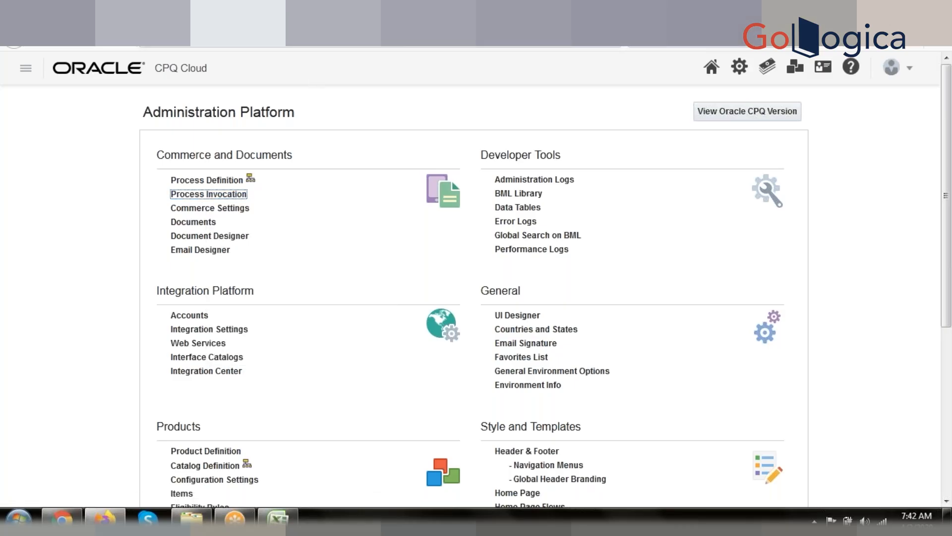
pyautogui.click(367, 13)
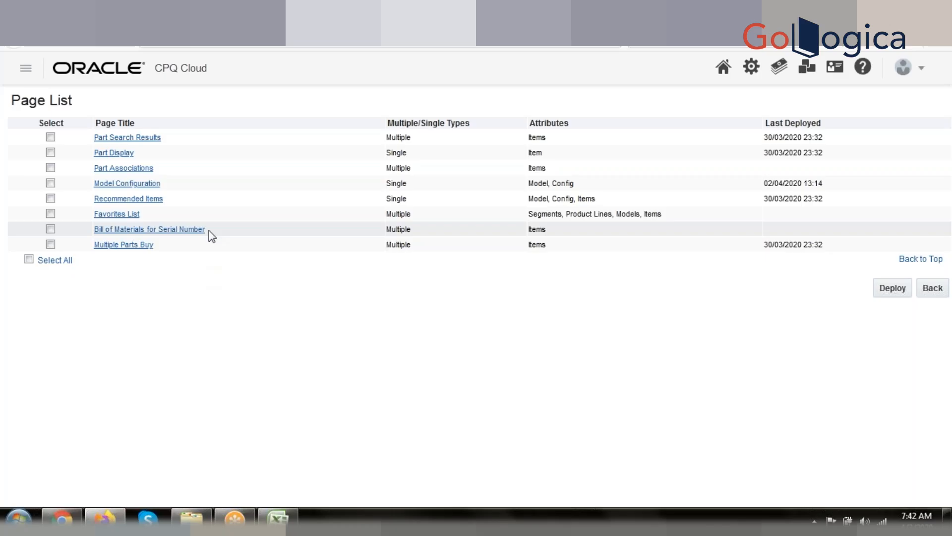
# Open the action list of the Model Configuration page and look at the form for creating an action
pyautogui.click(114, 191)
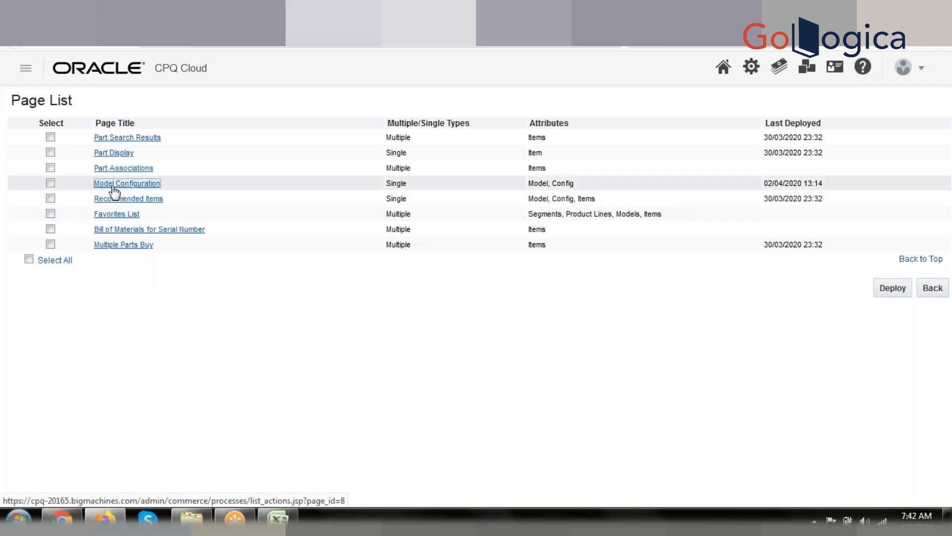
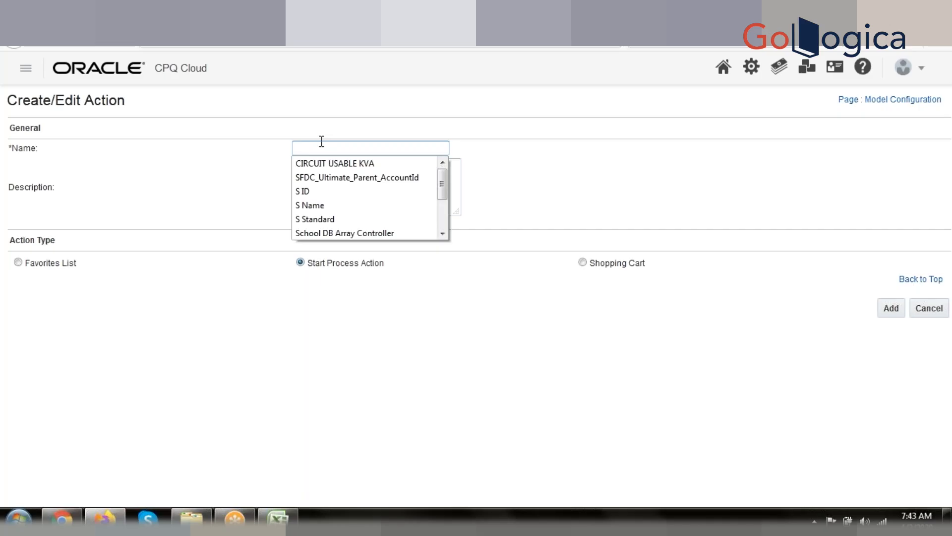
pyautogui.click(535, 160)
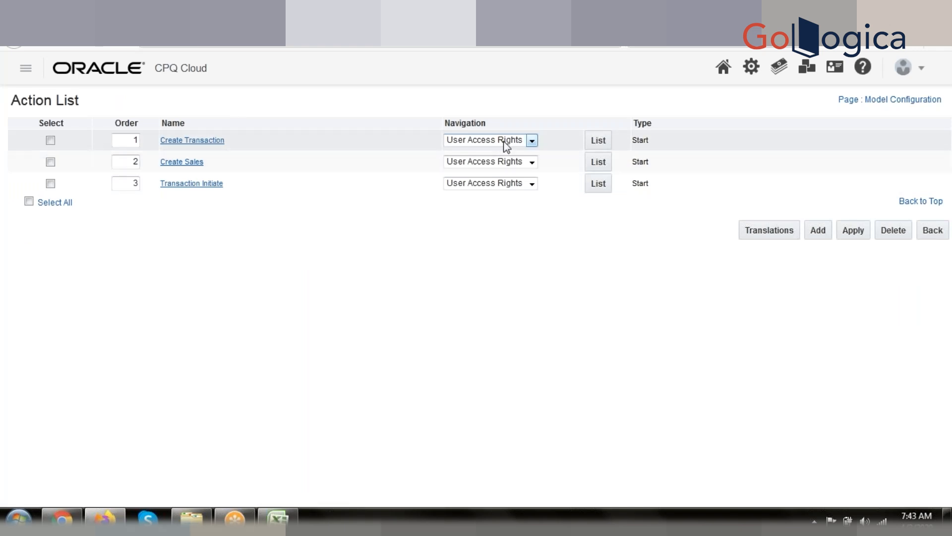
# Review the user access rights of the Create Transaction action and return to the Action List
pyautogui.click(529, 143)
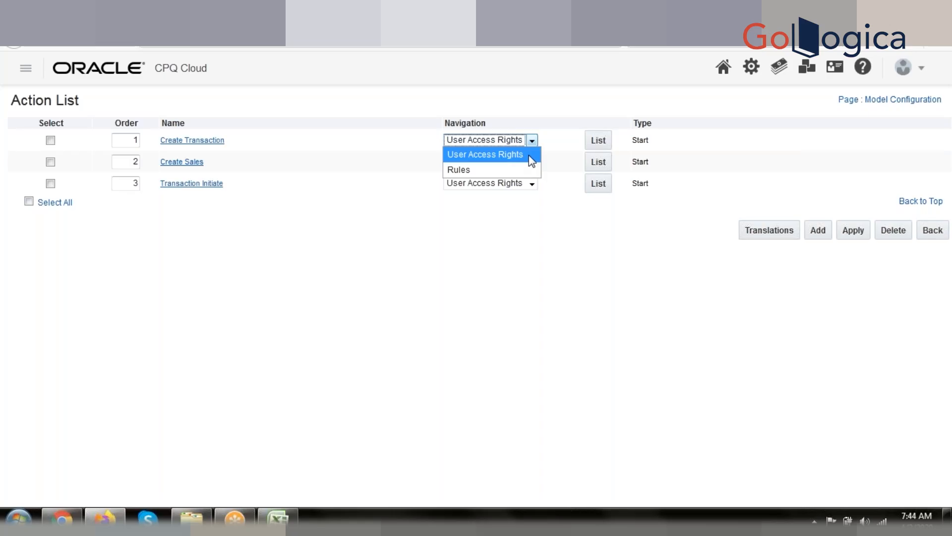
pyautogui.click(535, 140)
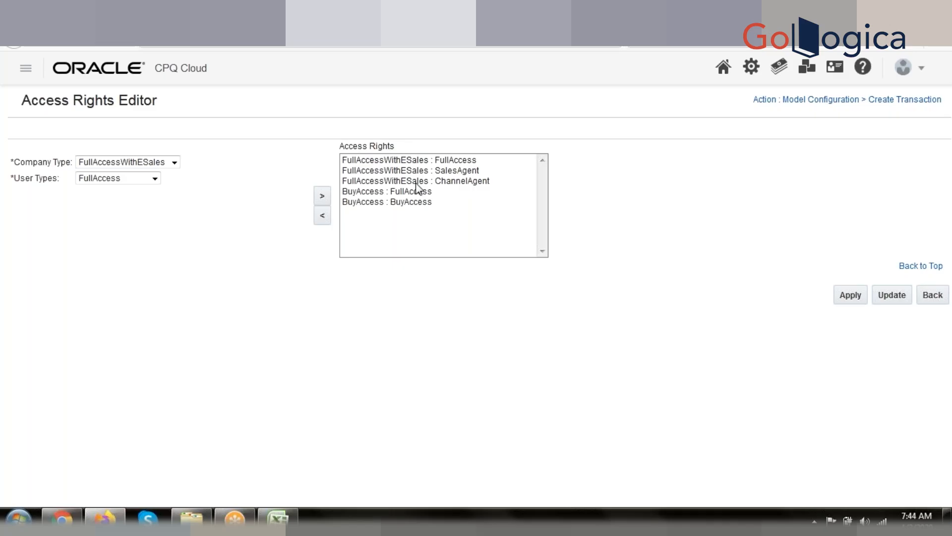
pyautogui.click(376, 183)
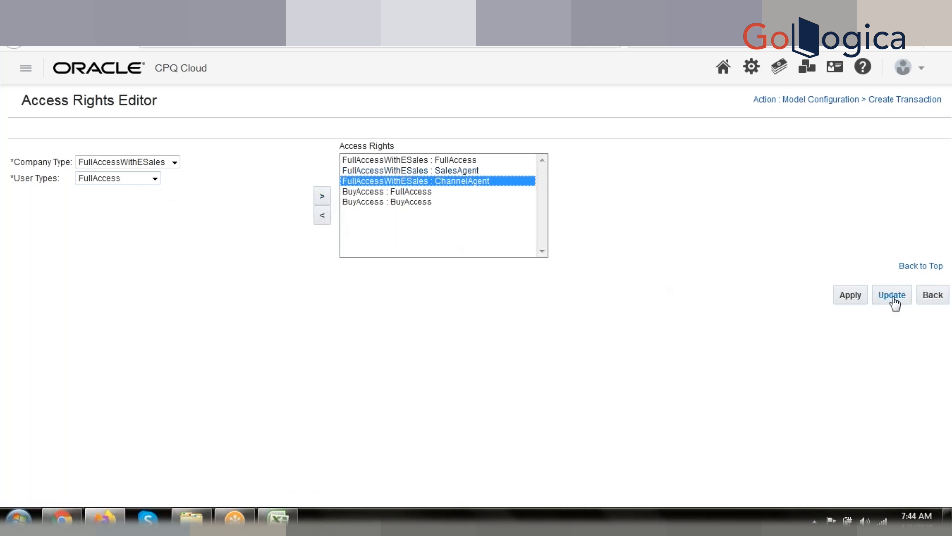
pyautogui.click(933, 296)
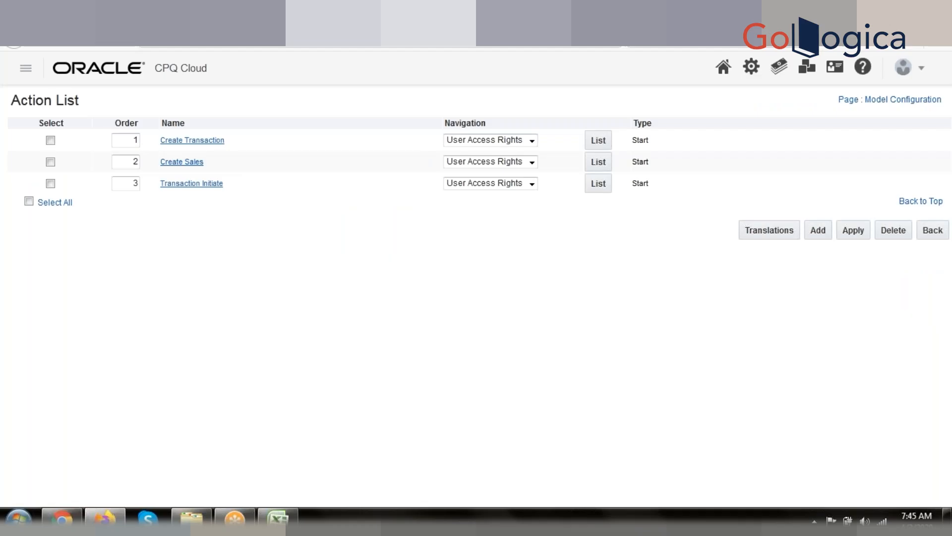
# List the invocation rules of the Create Transaction action
pyautogui.click(529, 142)
pyautogui.click(514, 171)
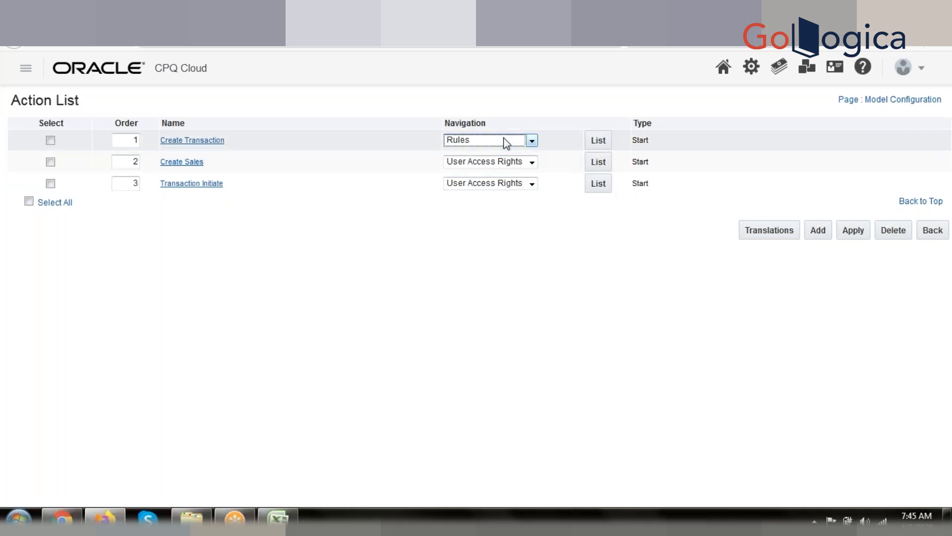
pyautogui.click(599, 141)
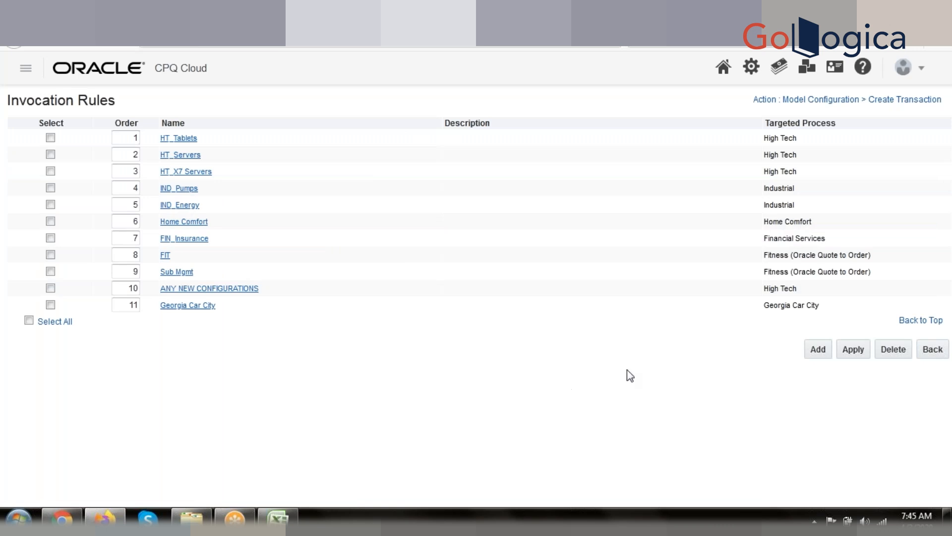
# Start a new process invocation rule for Create Transaction and name it Test Rule
pyautogui.click(818, 351)
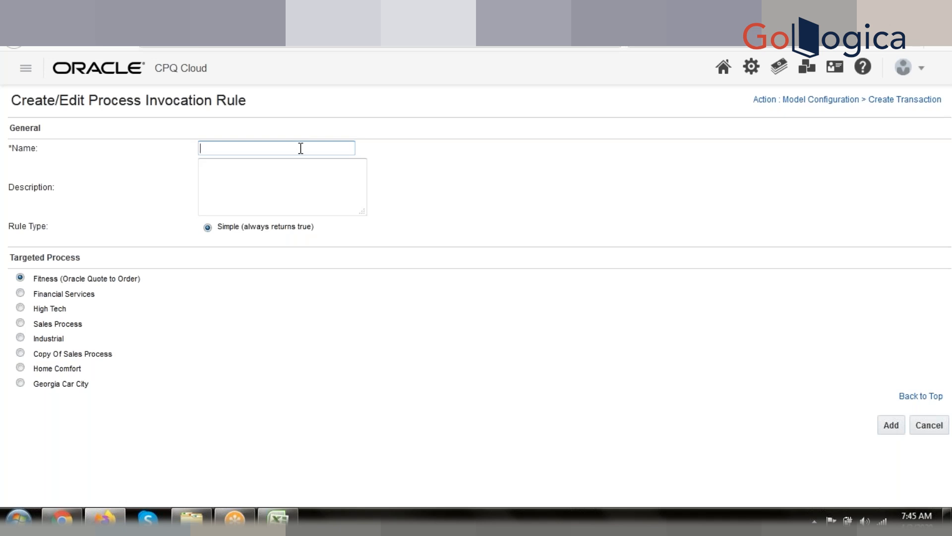
pyautogui.click(226, 147)
pyautogui.write('Test ')
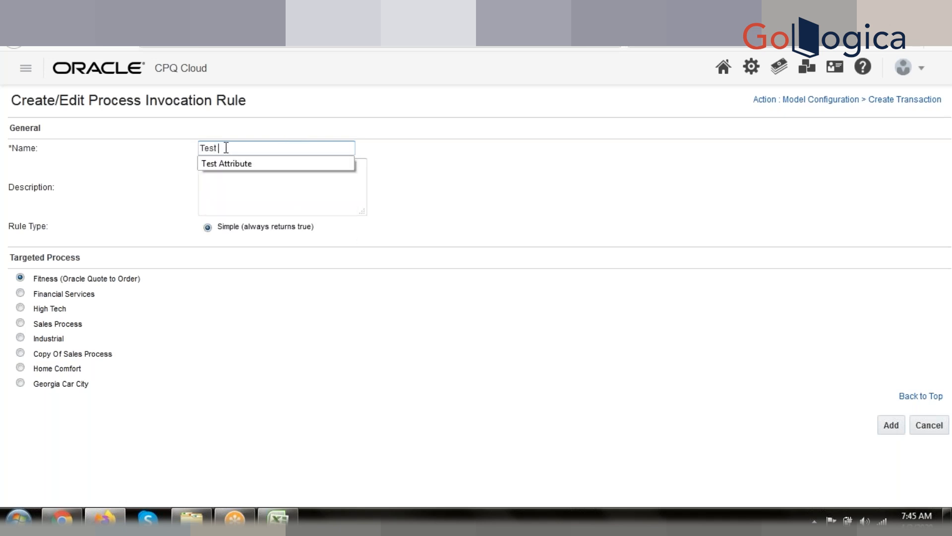
pyautogui.write('Rule')
pyautogui.click(480, 204)
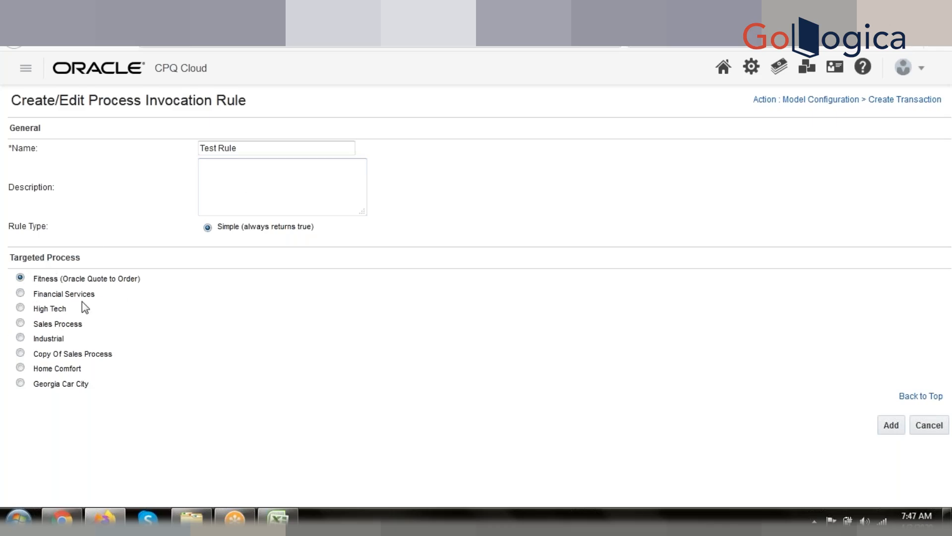
# Try Financial Services, High Tech, Industrial and Home Comfort as the rule's targeted process, then cancel the rule
pyautogui.click(20, 293)
pyautogui.click(20, 308)
pyautogui.click(21, 337)
pyautogui.click(20, 368)
pyautogui.click(934, 429)
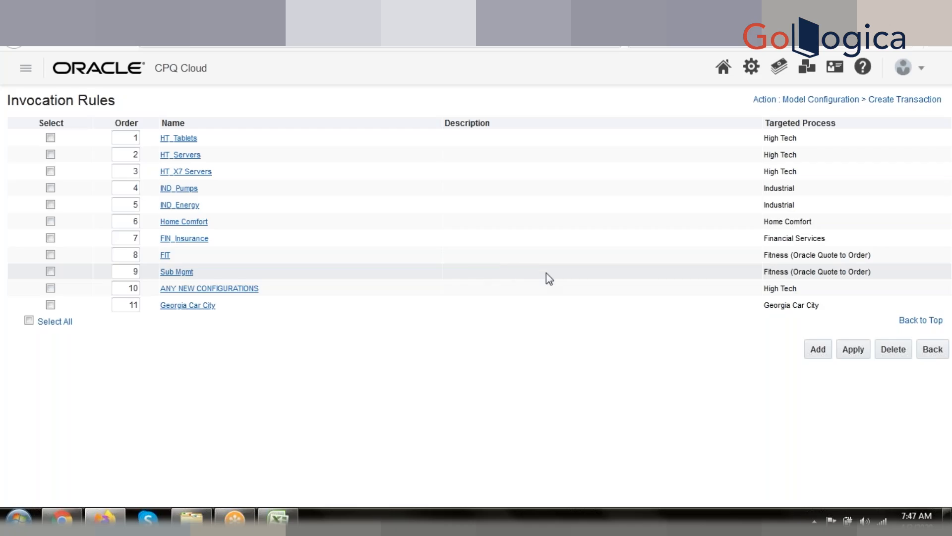
# Leave the invocation rules and open the Process Invocation page list again from the Administration Platform
pyautogui.click(942, 352)
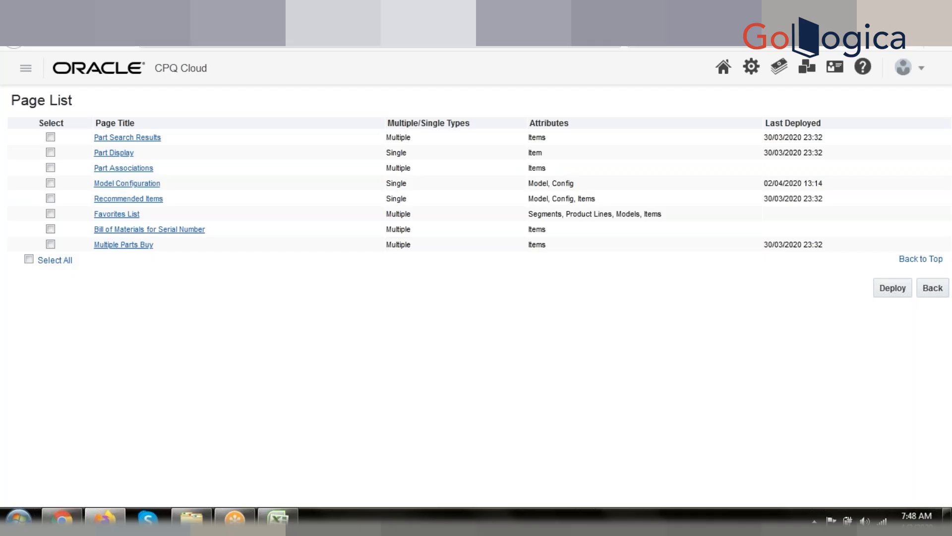
pyautogui.click(233, 11)
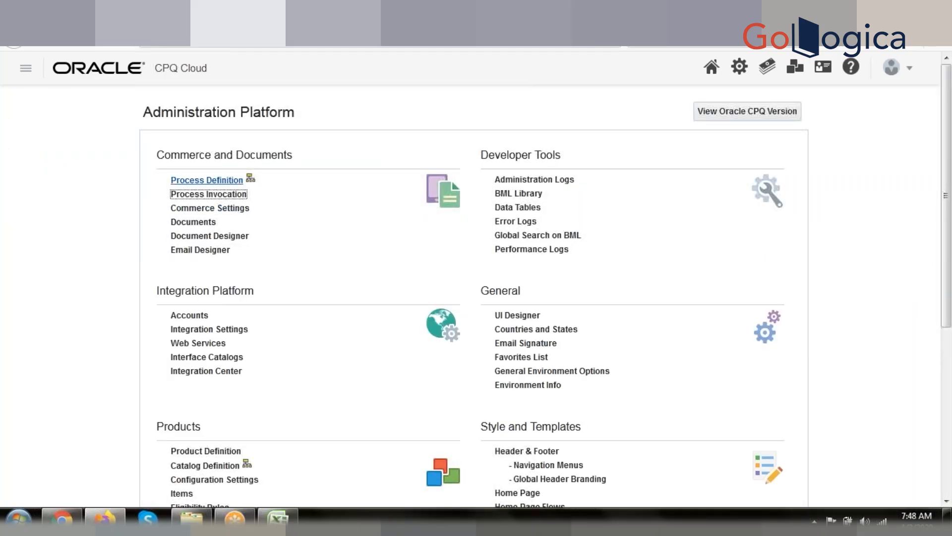
pyautogui.click(225, 197)
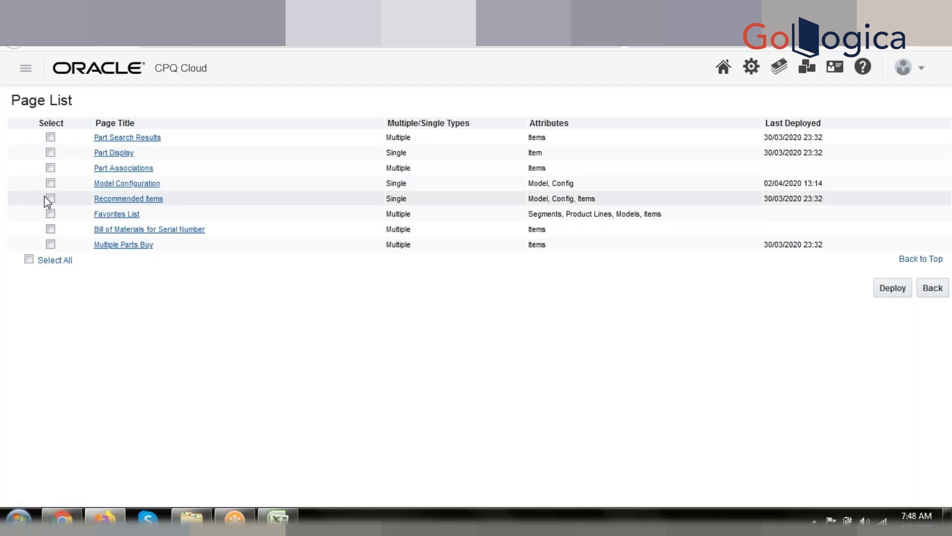
# Mark Model Configuration in the page list, then leave the list without deploying
pyautogui.click(51, 184)
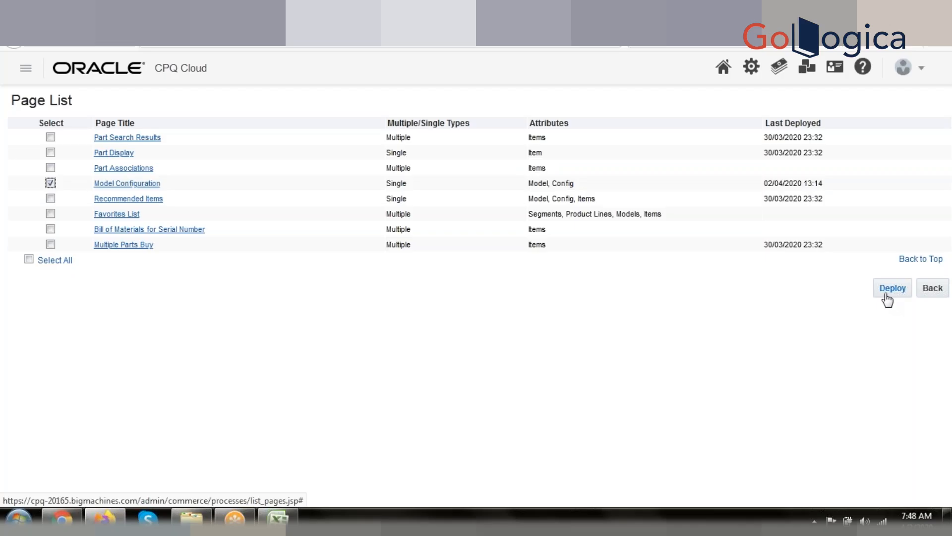
pyautogui.click(933, 293)
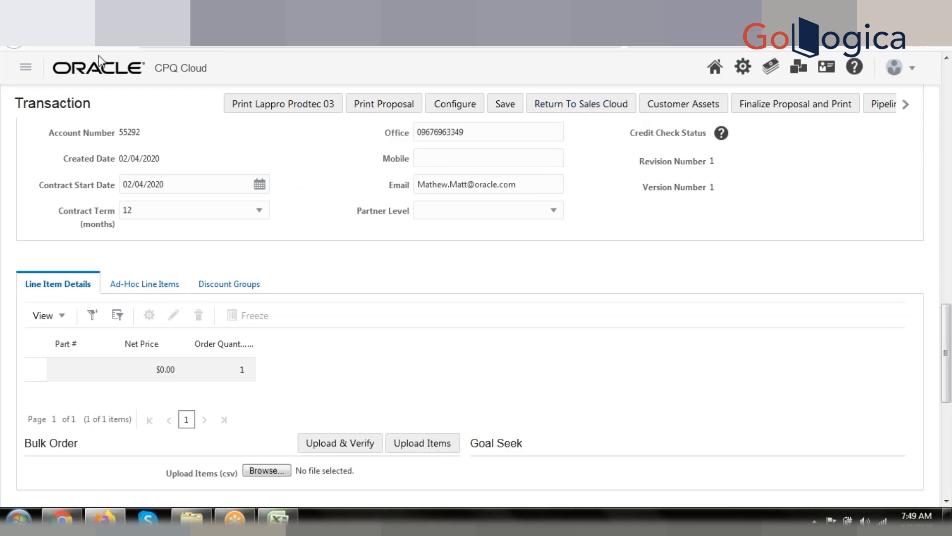
# Configure the Supremo Insurance plan from the home page and start a transaction with Create Sales
pyautogui.click(717, 73)
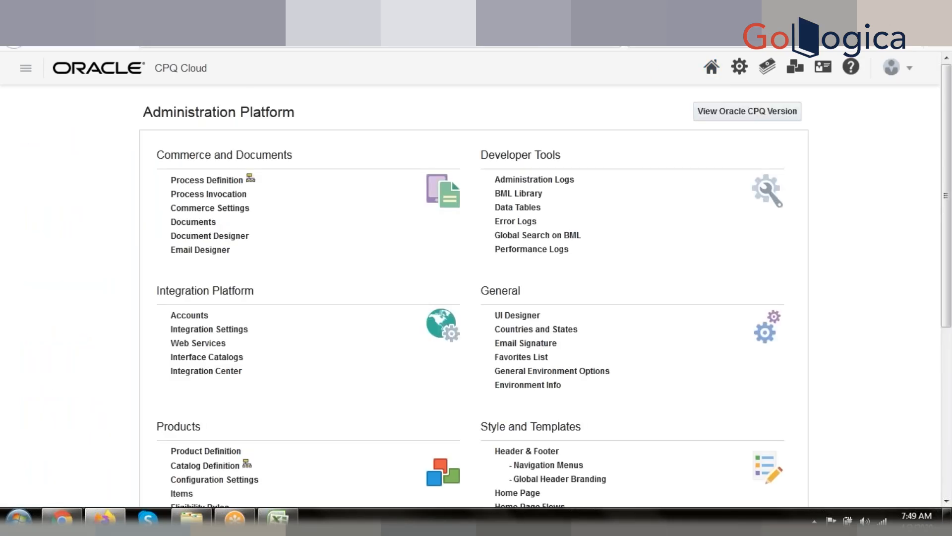
pyautogui.hotkey('ctrl', 'Tab')
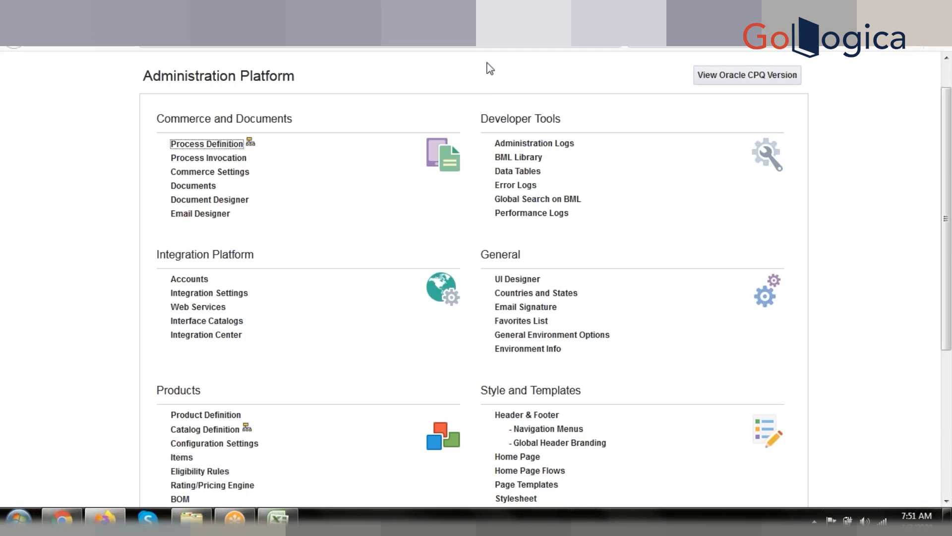
pyautogui.click(75, 12)
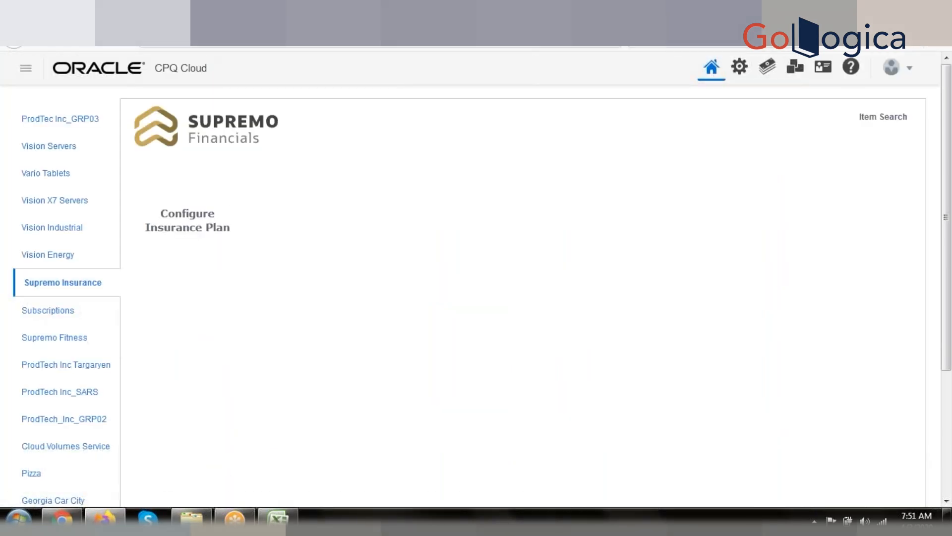
pyautogui.click(200, 220)
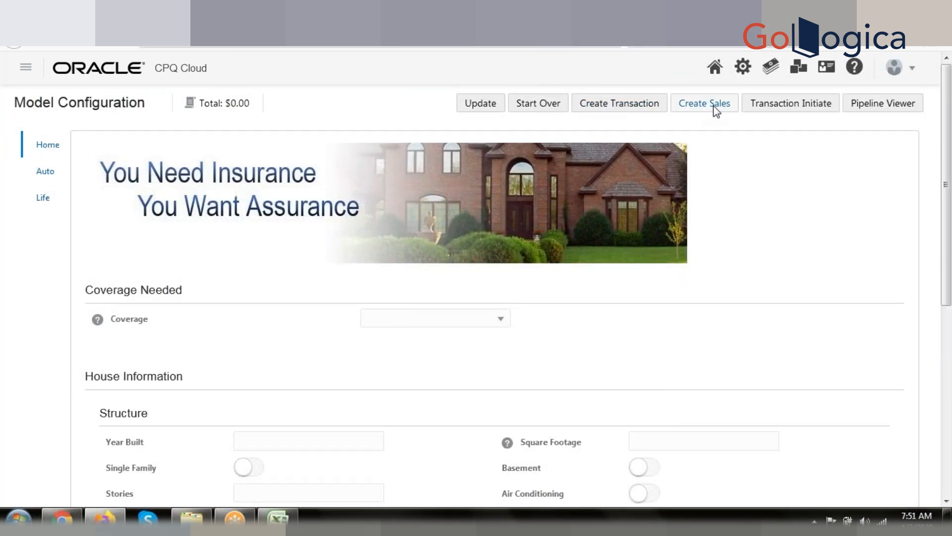
pyautogui.click(716, 110)
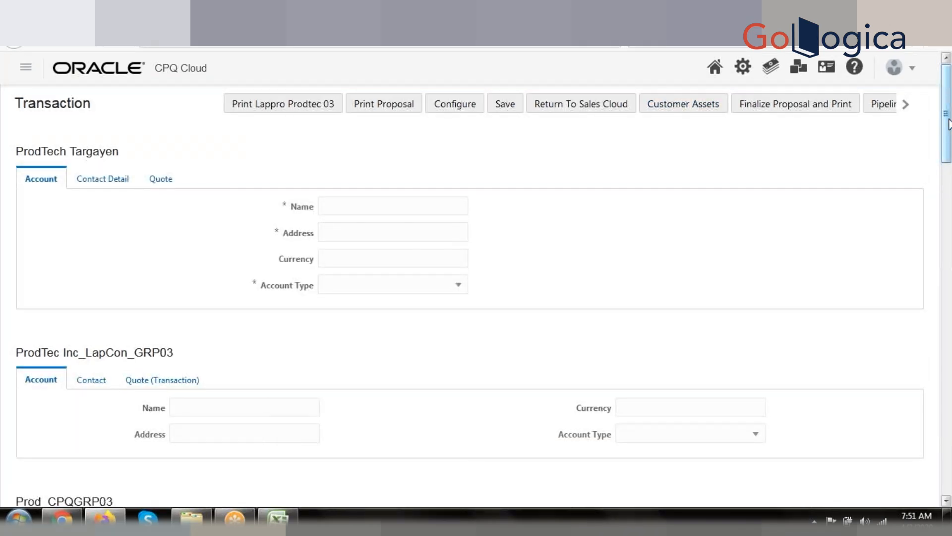
# Examine the new transaction's line item details and its pricing totals and terms
pyautogui.scroll(-1, 949, 212)
pyautogui.click(948, 212)
pyautogui.moveTo(948, 209); pyautogui.dragTo(948, 463)
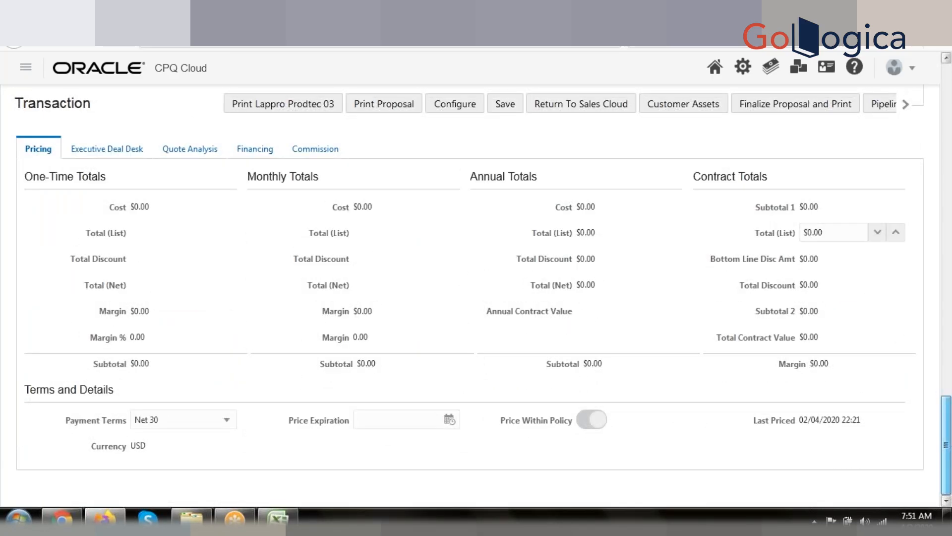
pyautogui.moveTo(945, 464); pyautogui.dragTo(945, 390)
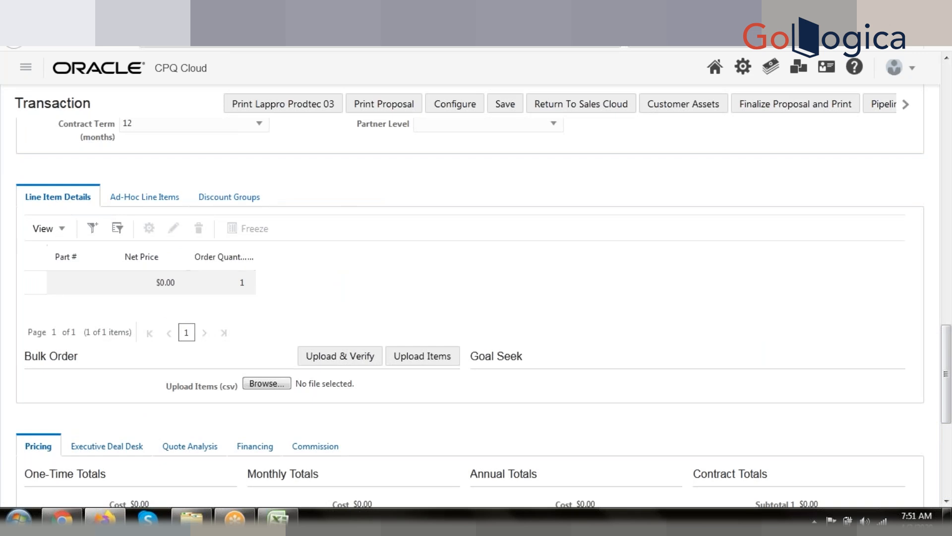
pyautogui.click(142, 257)
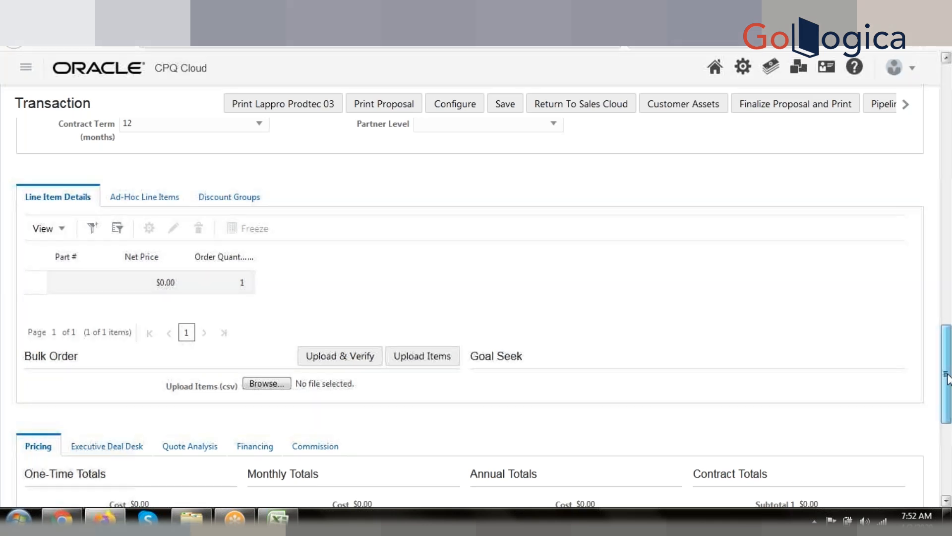
pyautogui.moveTo(946, 377); pyautogui.dragTo(947, 471)
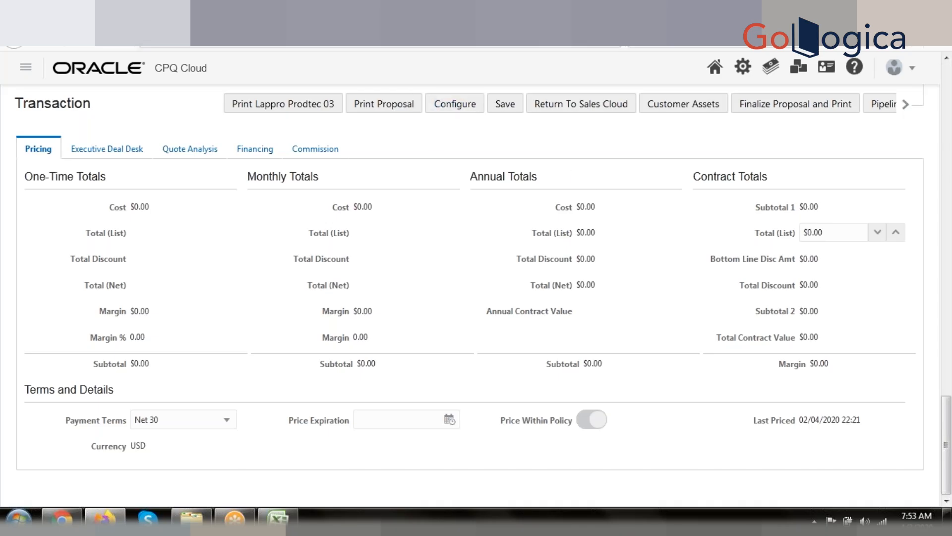
# Open the process definitions and list the rules of the Transaction document in the Fitness (Oracle Quote to Order) process
pyautogui.click(391, 11)
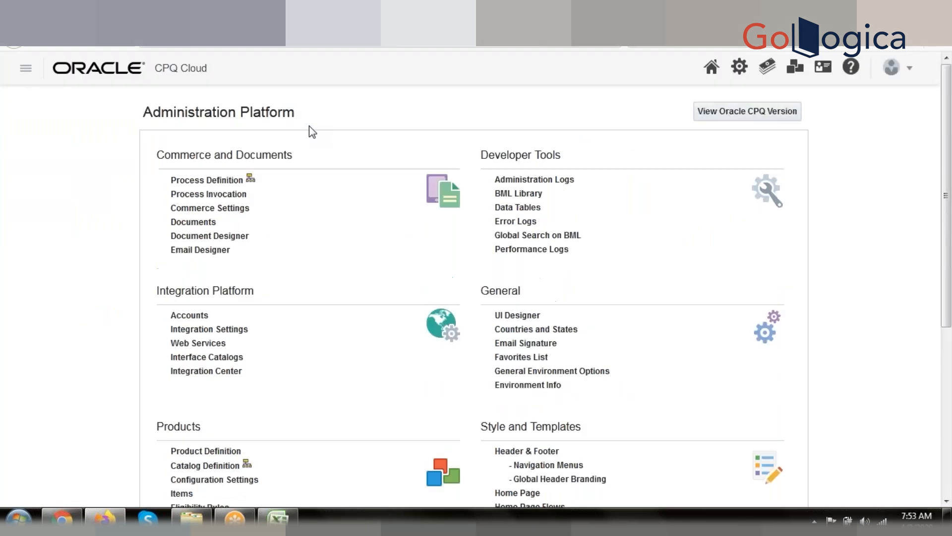
pyautogui.rightClick(205, 187)
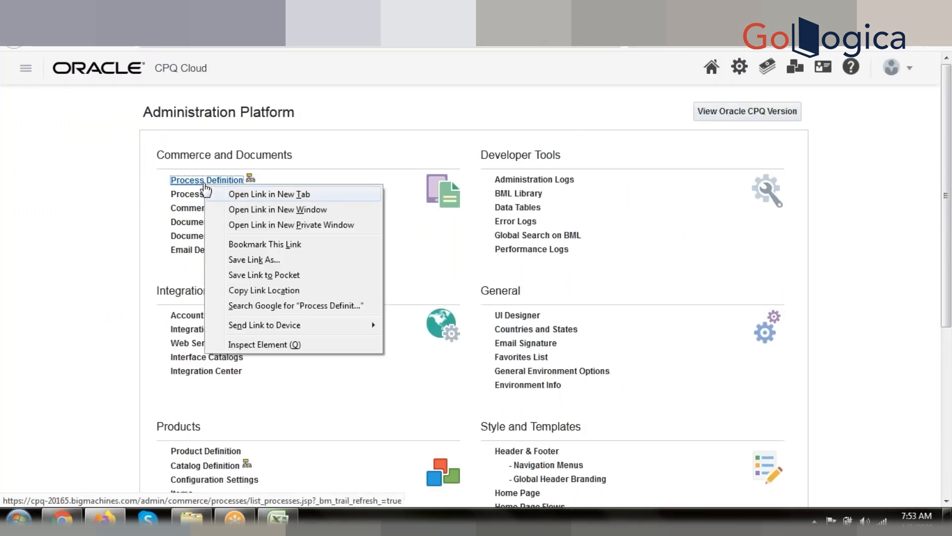
pyautogui.press('Escape')
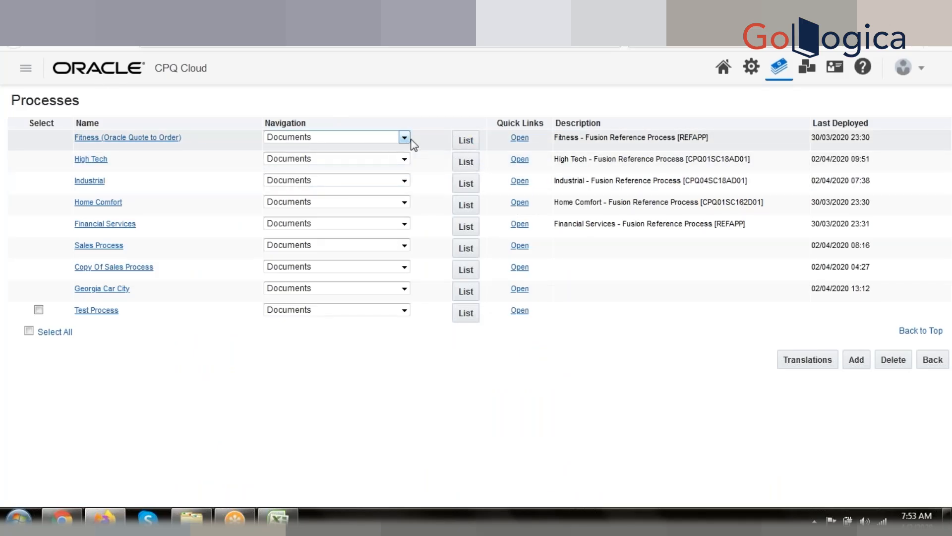
pyautogui.click(467, 143)
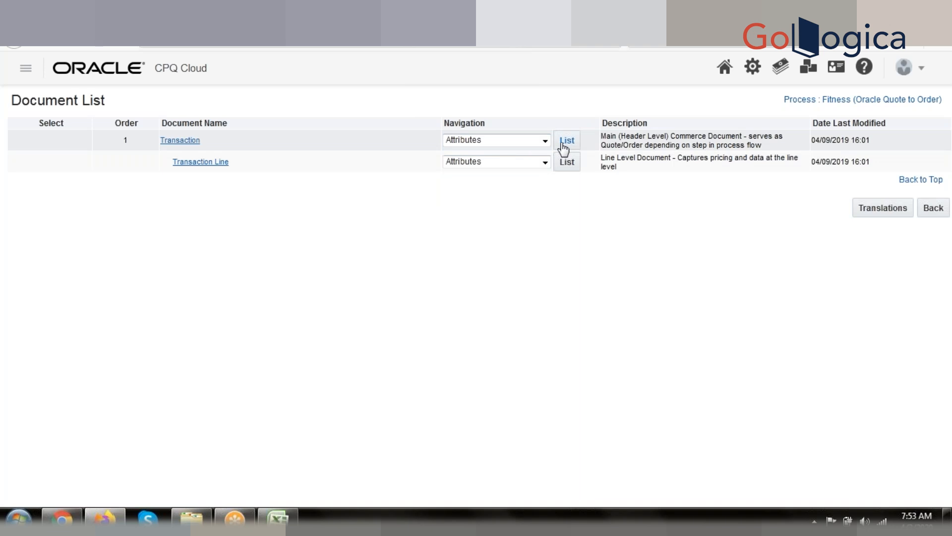
pyautogui.click(544, 140)
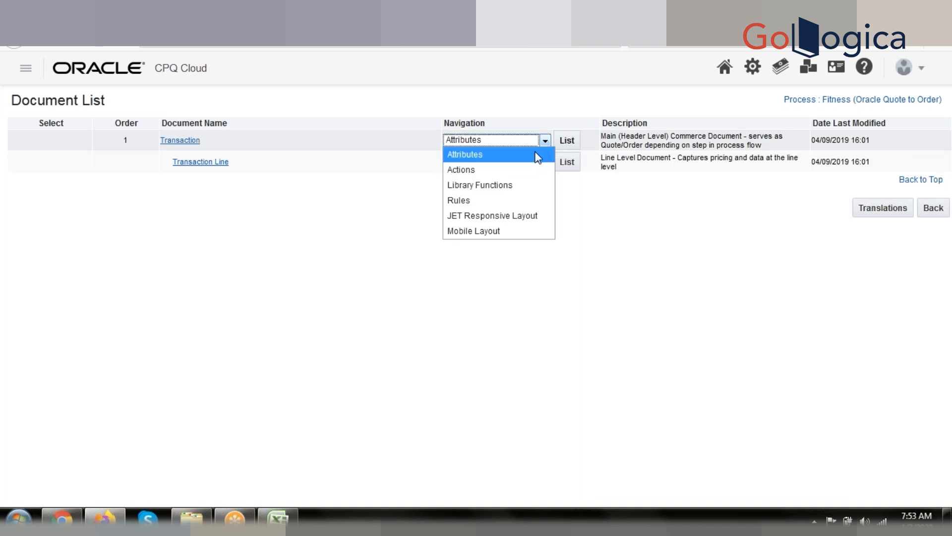
pyautogui.click(518, 201)
pyautogui.click(565, 145)
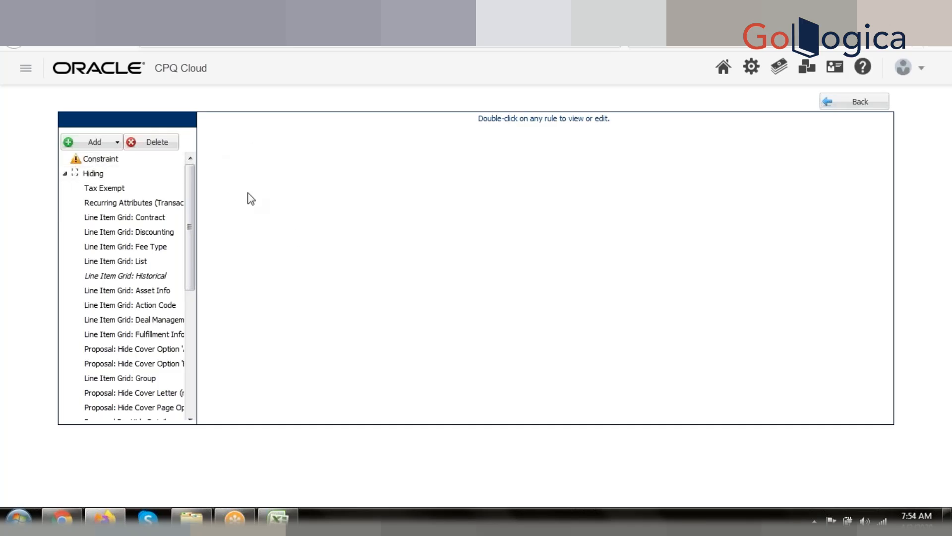
# Look through the hiding and validation rule groups and open the OSC Quote Without Opportunity validation rule
pyautogui.click(65, 175)
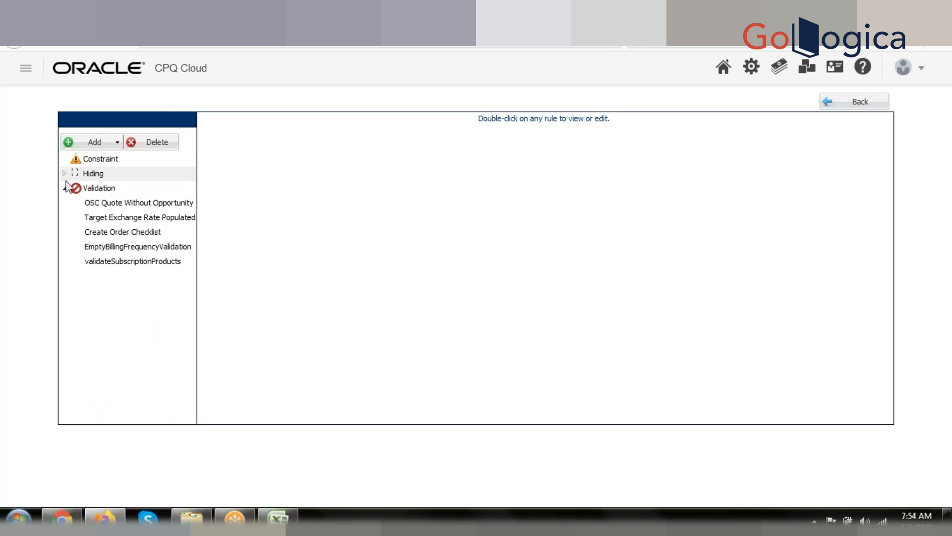
pyautogui.click(65, 188)
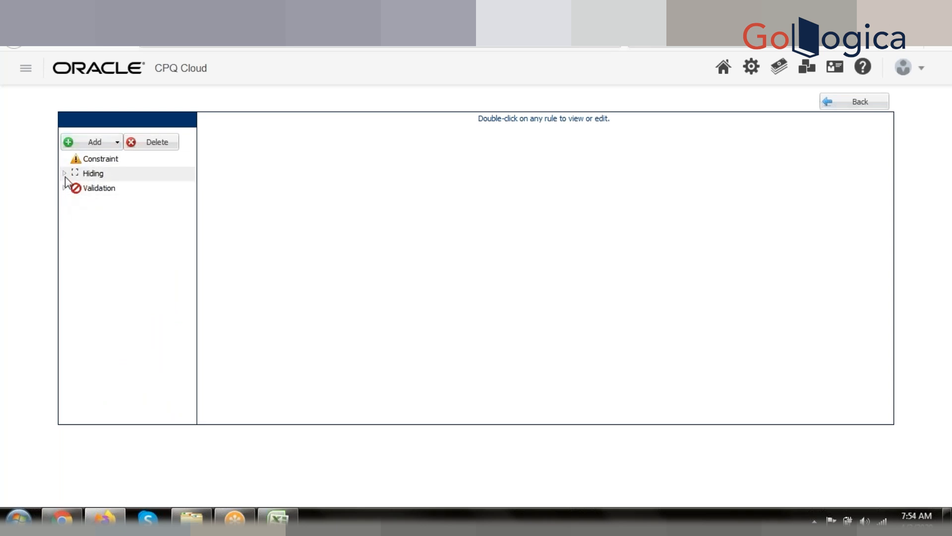
pyautogui.click(65, 174)
pyautogui.click(65, 175)
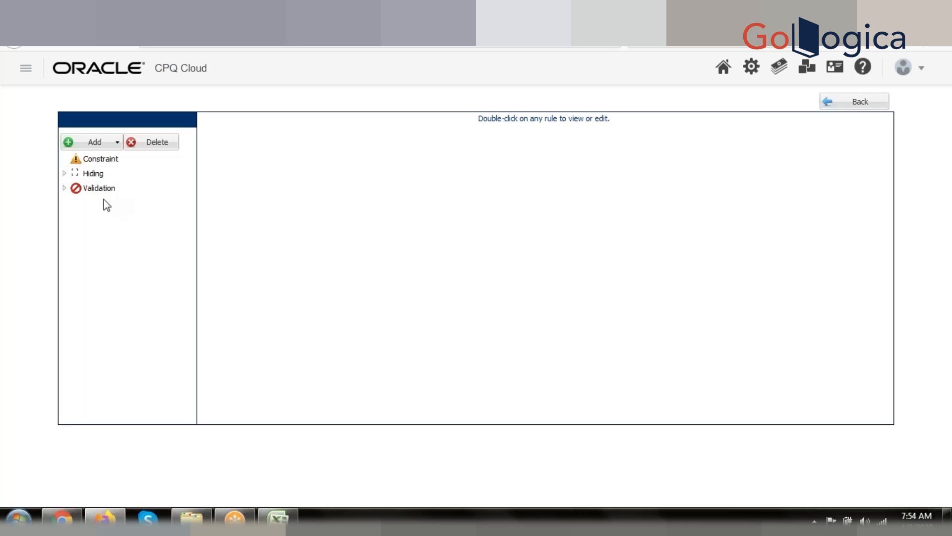
pyautogui.click(70, 189)
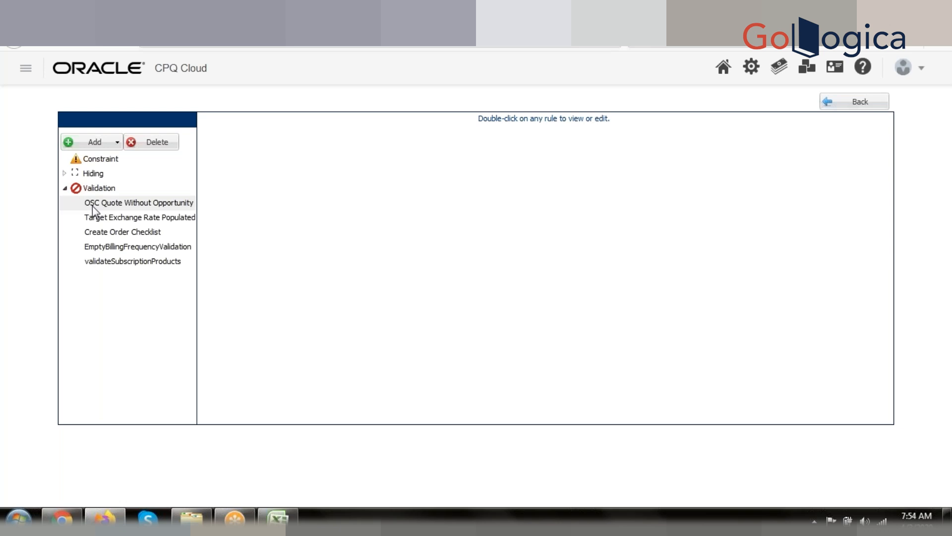
pyautogui.doubleClick(124, 206)
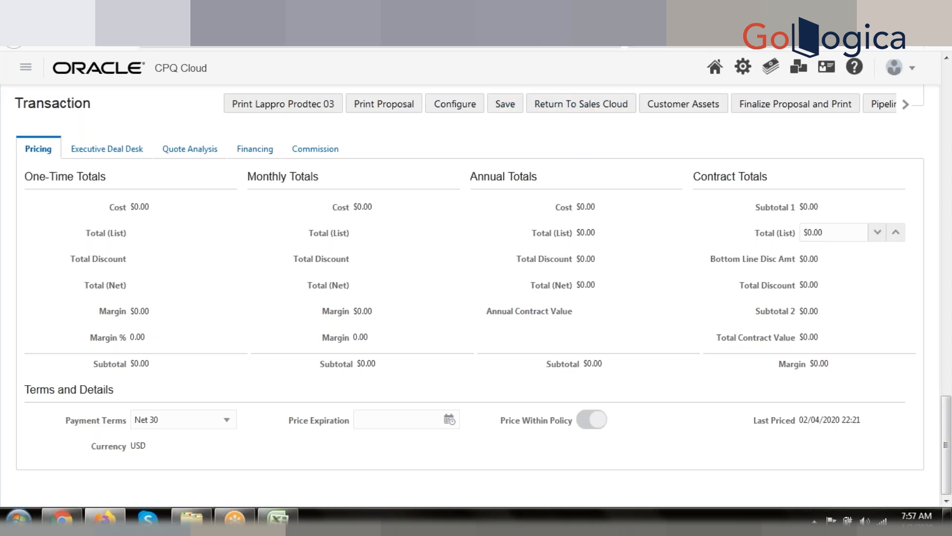
# Set the condition type of the OSC Quote Without Opportunity rule to Simple and add one blank condition row
pyautogui.click(381, 12)
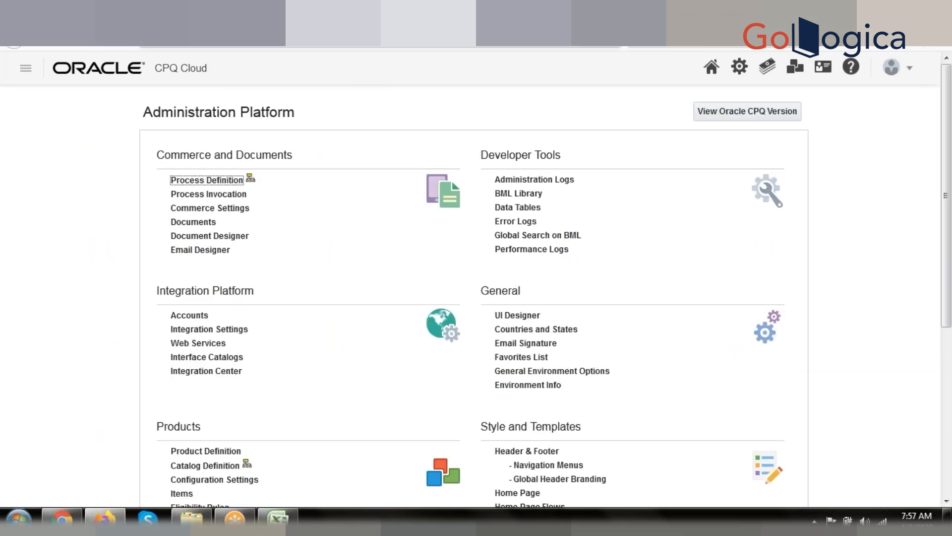
pyautogui.click(521, 12)
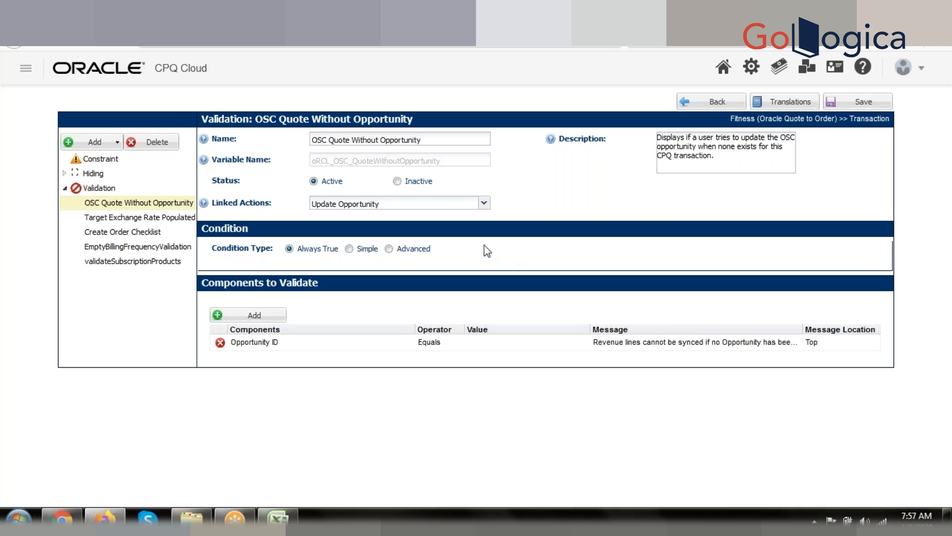
pyautogui.click(70, 11)
pyautogui.click(349, 248)
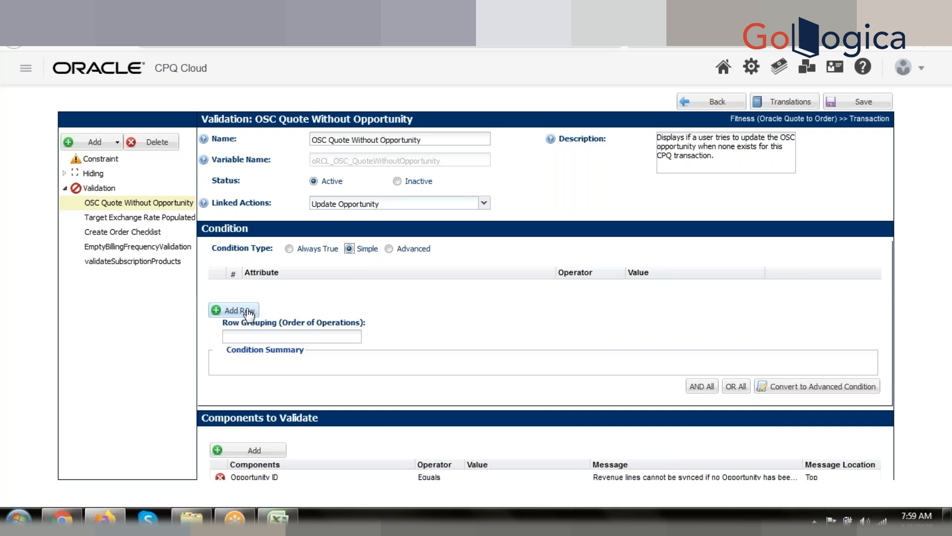
pyautogui.click(248, 312)
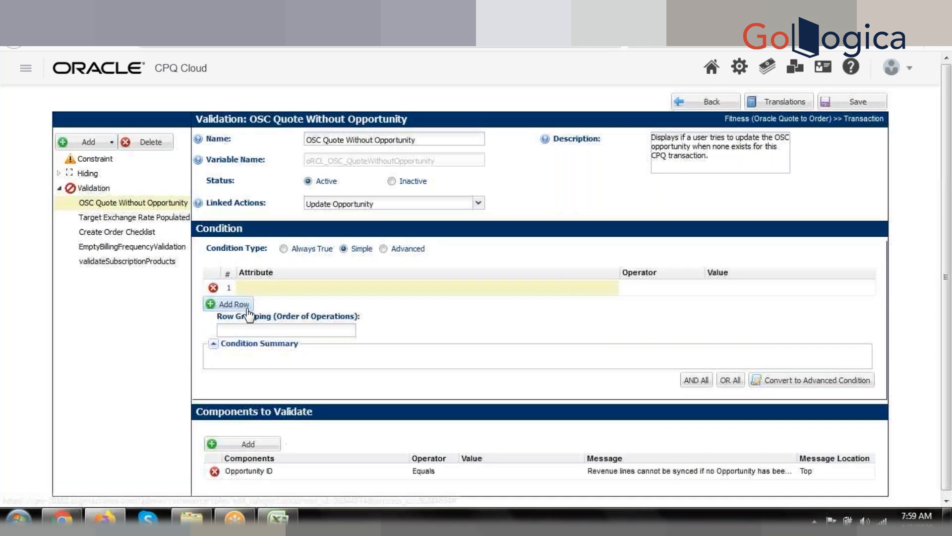
pyautogui.click(288, 286)
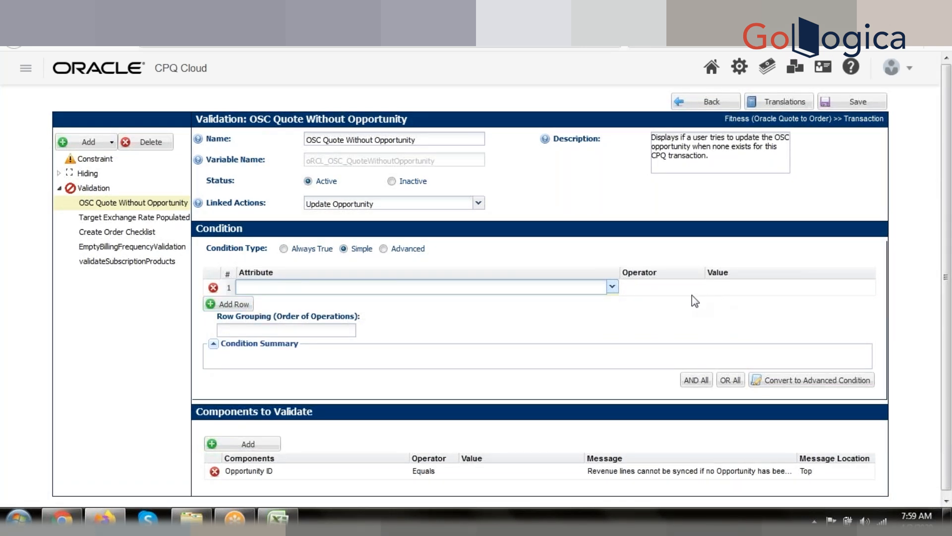
pyautogui.click(738, 294)
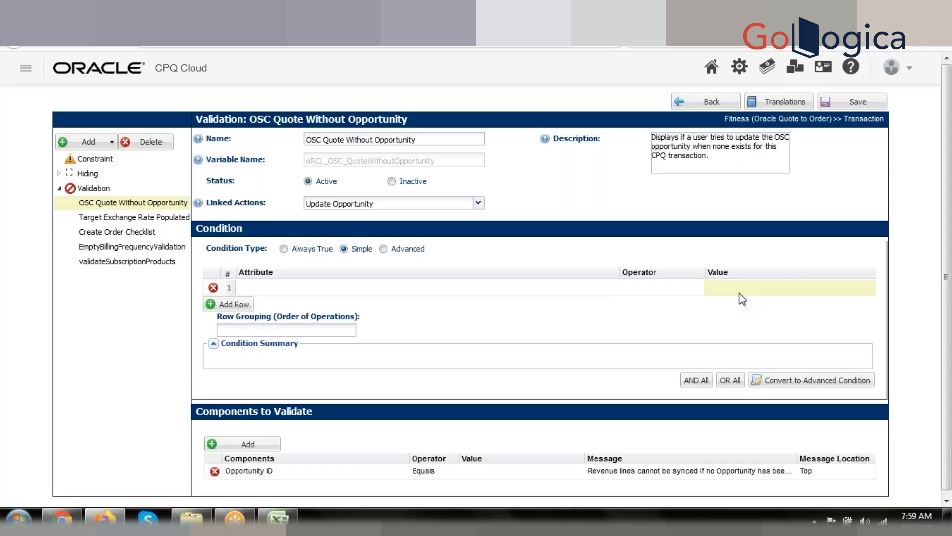
pyautogui.click(531, 286)
pyautogui.click(663, 292)
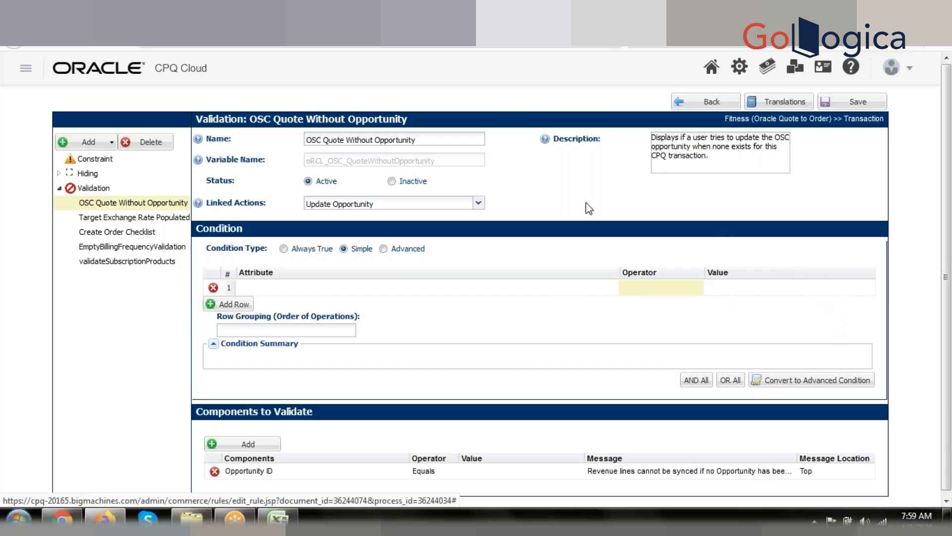
# Review the actions that can be linked to the validation rule, keeping Update Opportunity
pyautogui.click(478, 205)
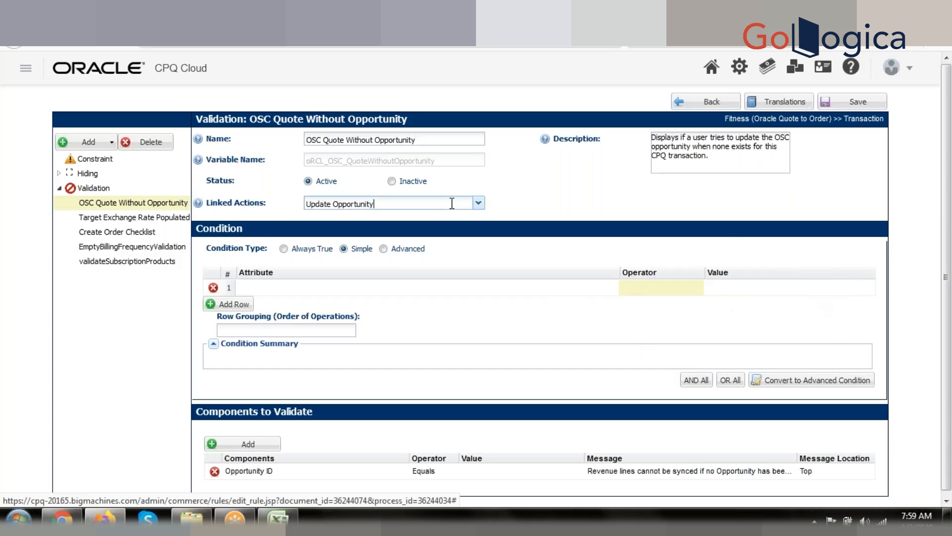
pyautogui.click(478, 205)
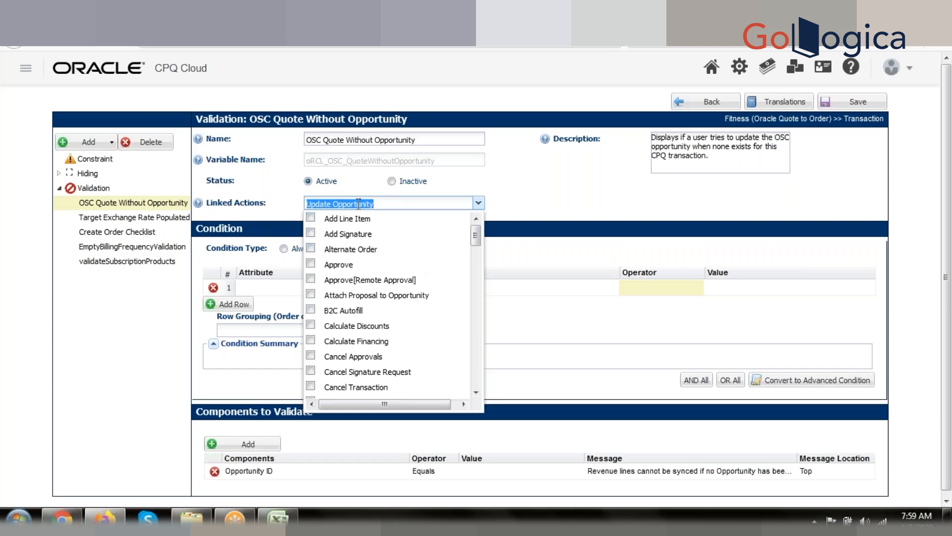
pyautogui.click(513, 198)
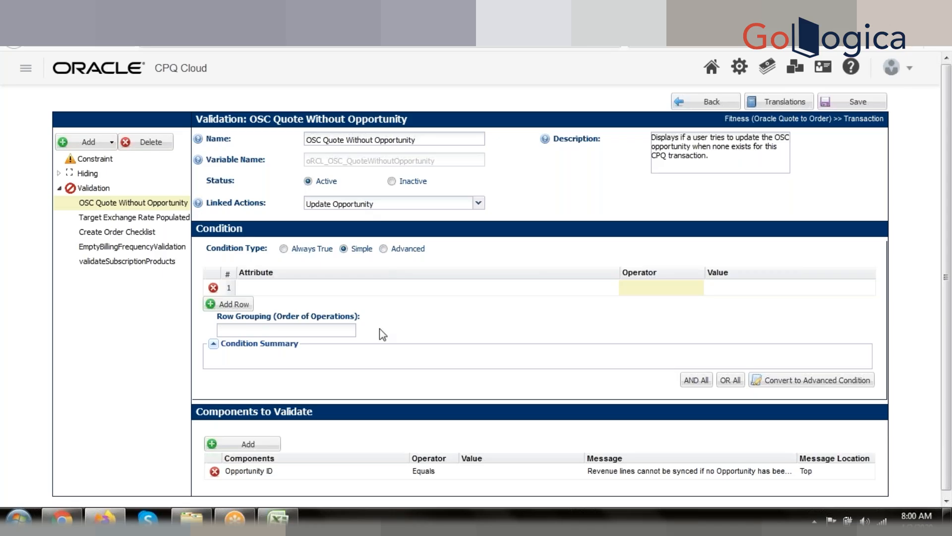
# Examine the component, value and message of the Opportunity ID entry under Components to Validate
pyautogui.click(289, 475)
pyautogui.doubleClick(289, 475)
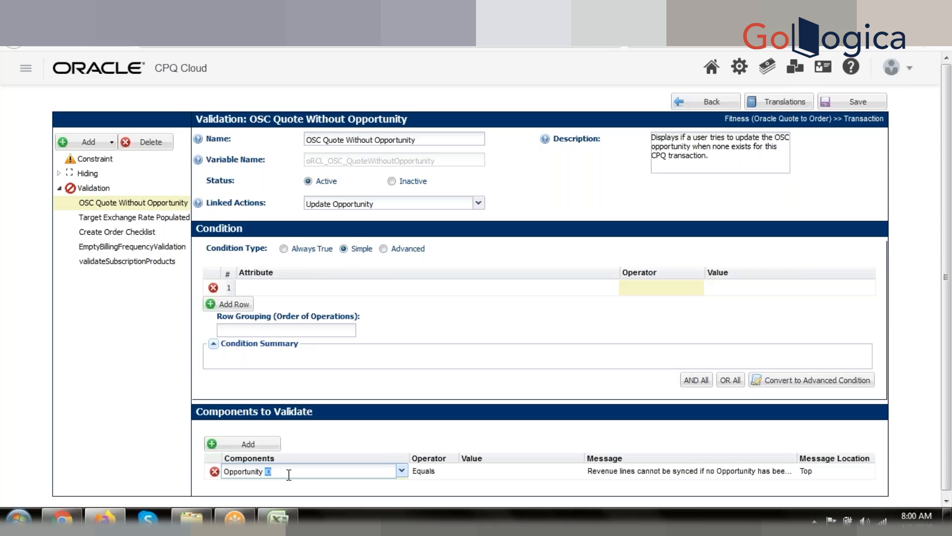
pyautogui.click(484, 475)
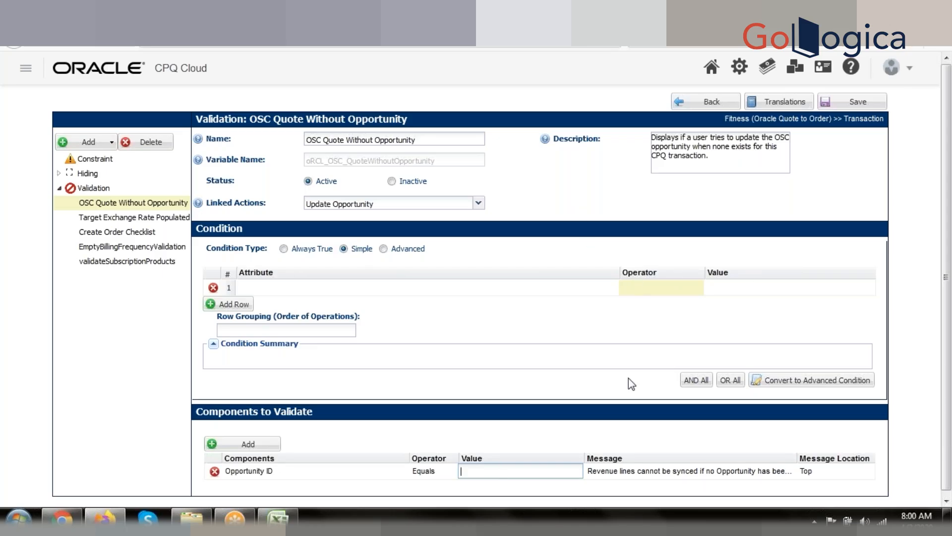
pyautogui.click(667, 475)
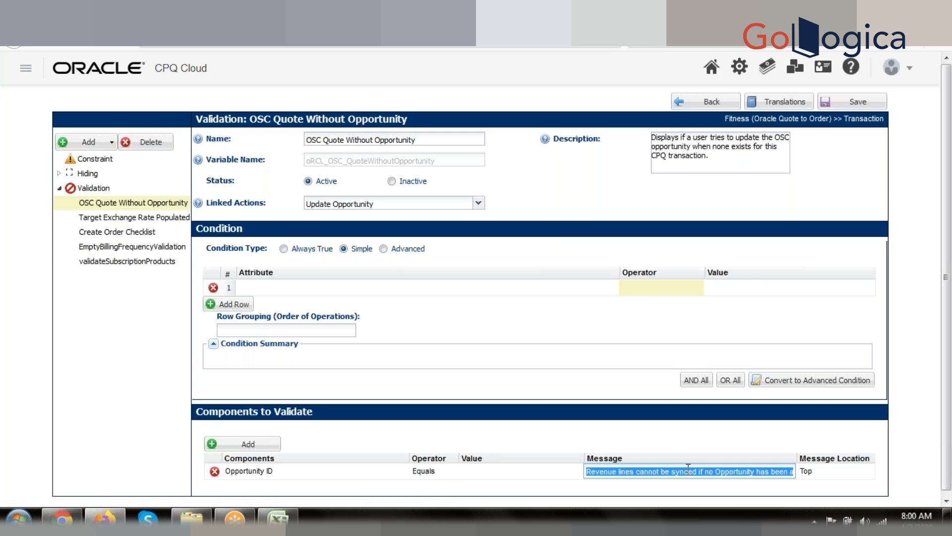
# Review the full message text for the Opportunity ID component, leaving it as is
pyautogui.click(516, 101)
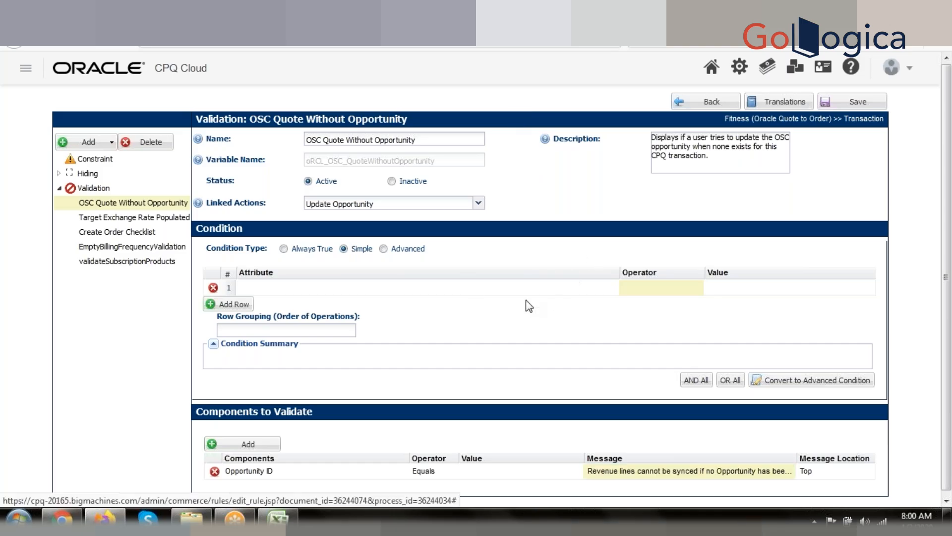
pyautogui.doubleClick(615, 475)
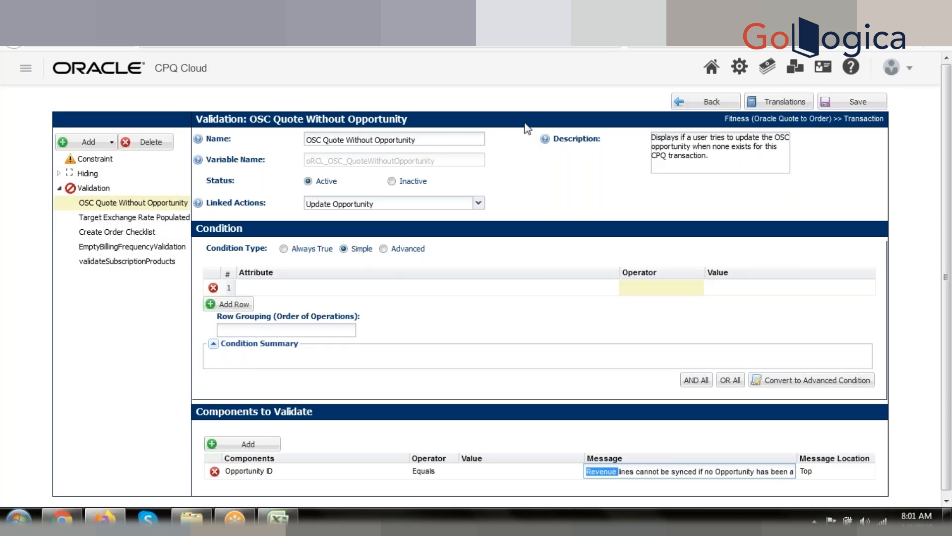
pyautogui.click(544, 105)
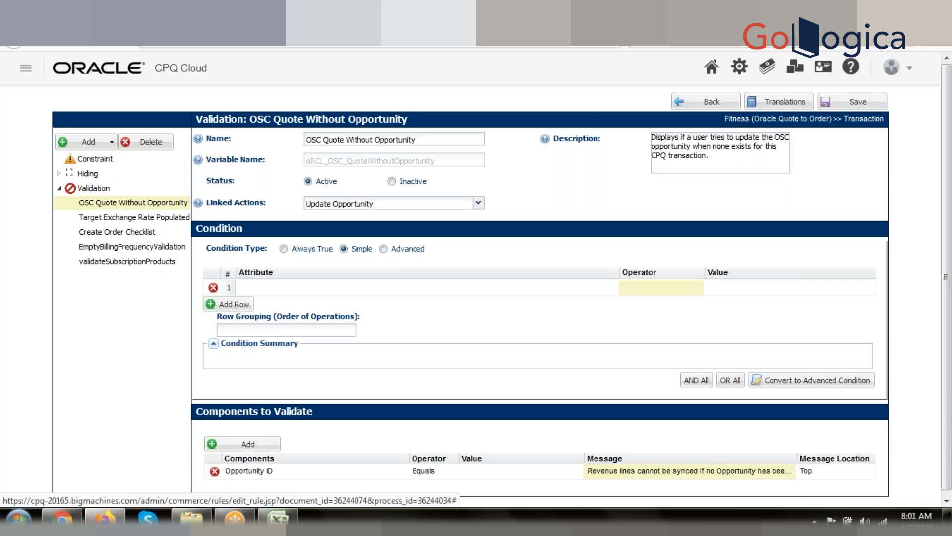
# Open the process definitions in a separate browser tab and list the documents of the Fitness (Oracle Quote to Order) process
pyautogui.hotkey('ctrl', 'shift', 'Tab')
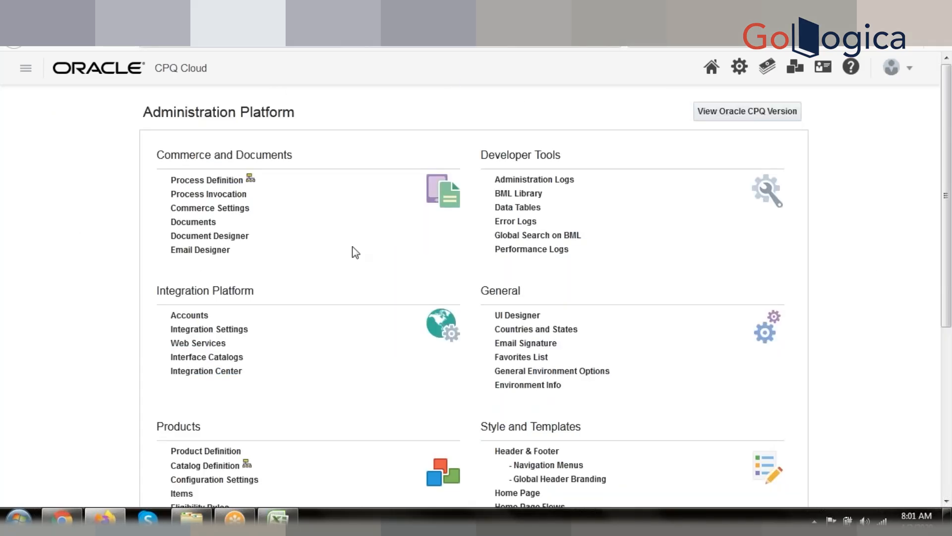
pyautogui.rightClick(228, 185)
pyautogui.press('Escape')
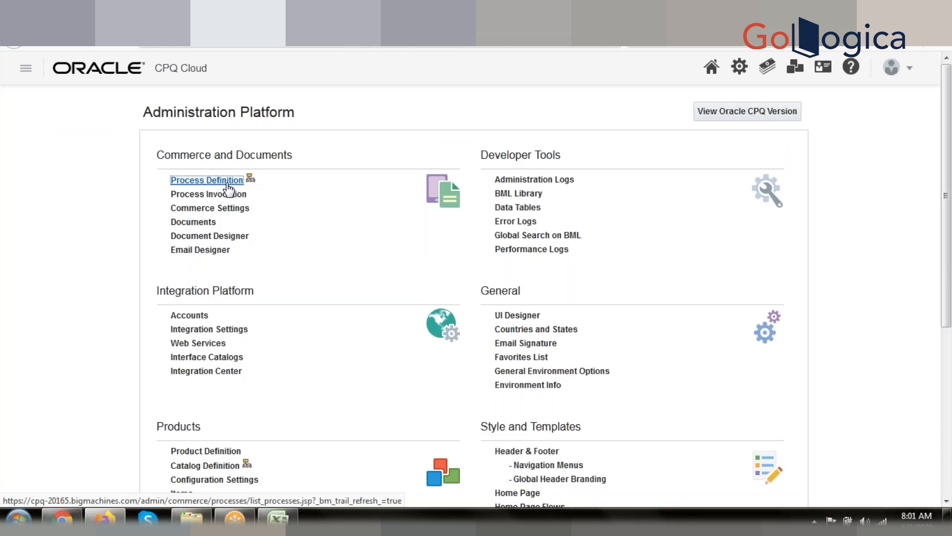
pyautogui.click(365, 50)
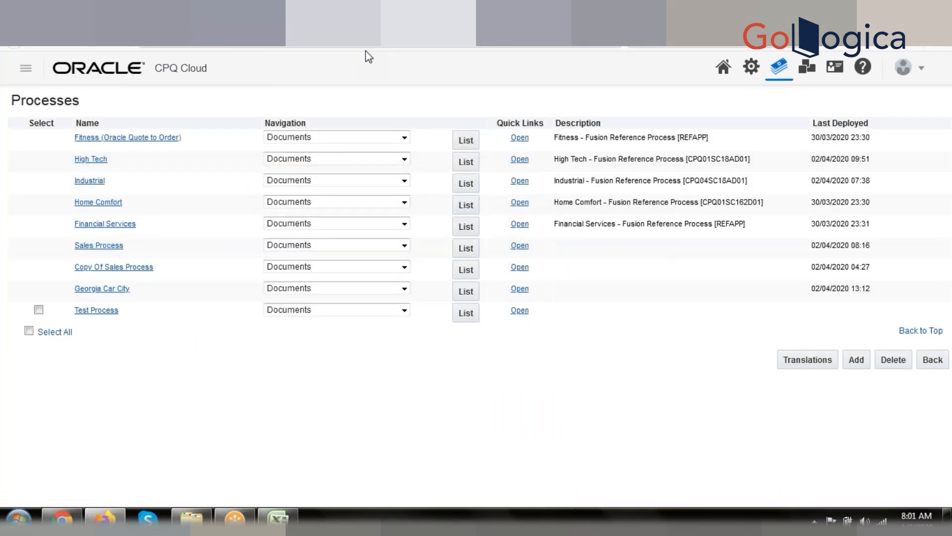
pyautogui.click(465, 141)
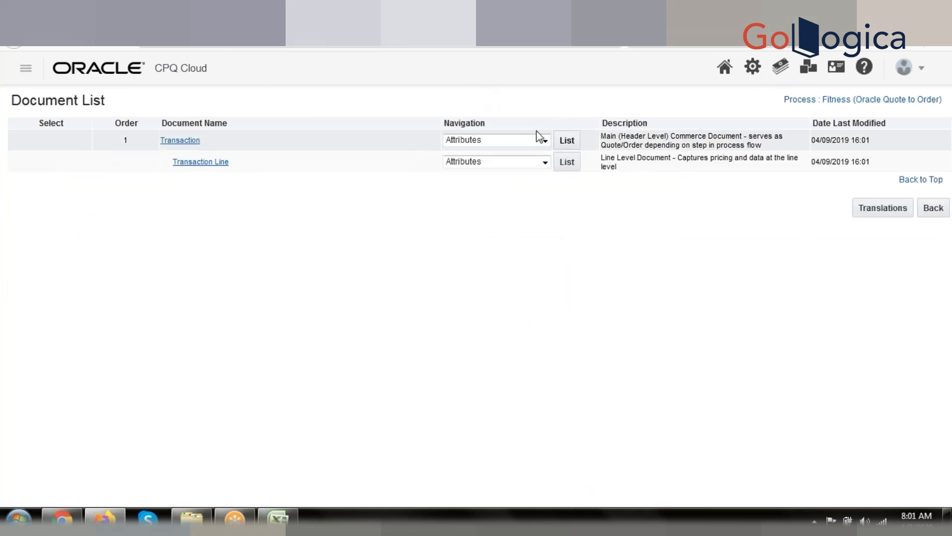
# List the actions of the main Transaction document
pyautogui.click(513, 143)
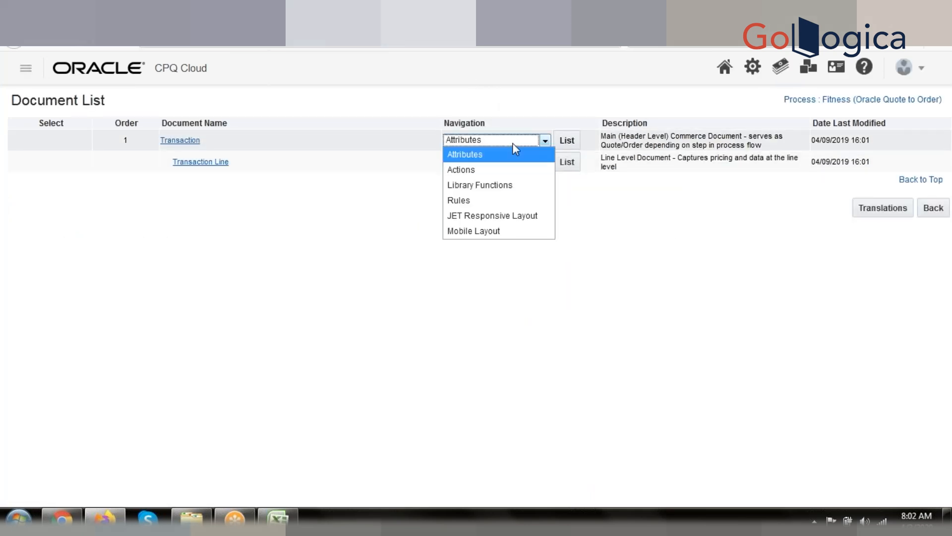
pyautogui.click(511, 172)
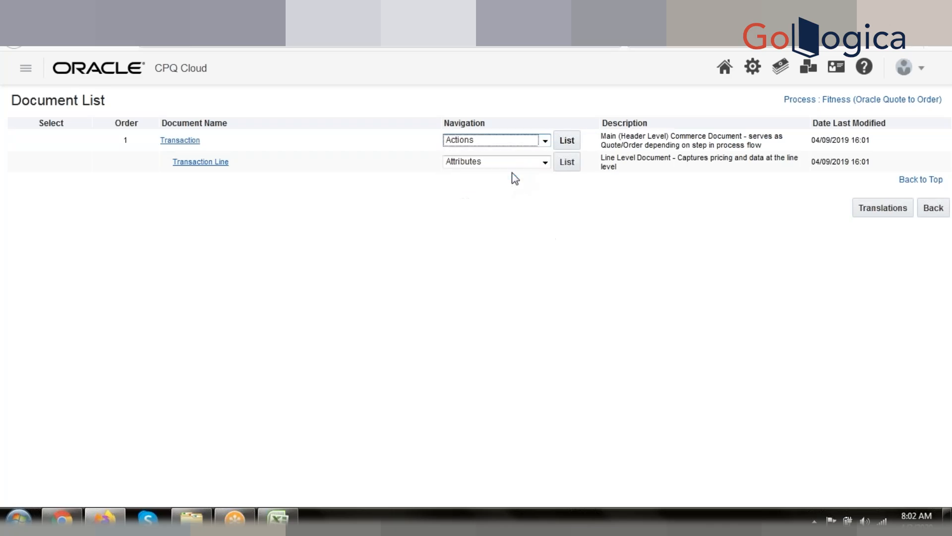
pyautogui.click(569, 144)
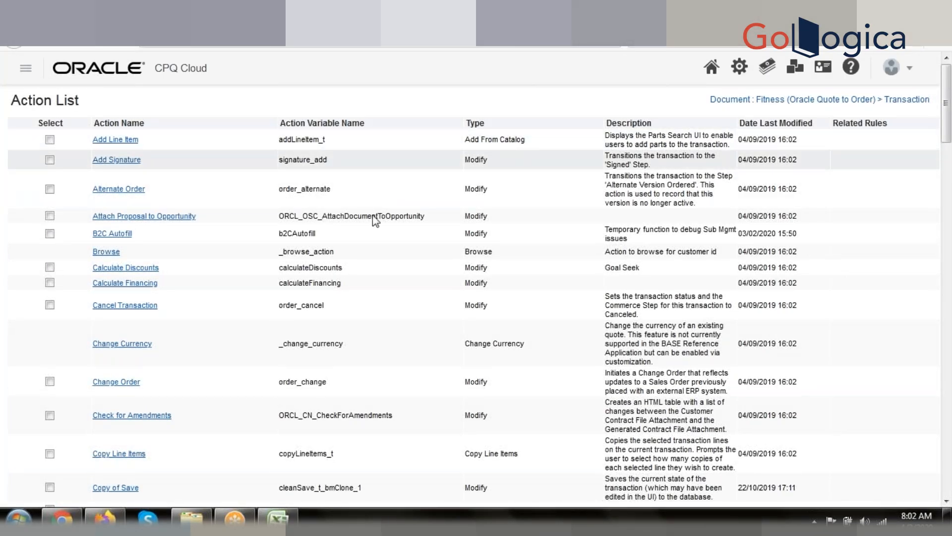
# Start adding a new action to the Transaction document and label it Test Action
pyautogui.moveTo(951, 129)
pyautogui.mouseDown()
pyautogui.moveTo(950, 484)
pyautogui.moveTo(937, 251)
pyautogui.moveTo(948, 113)
pyautogui.mouseUp()
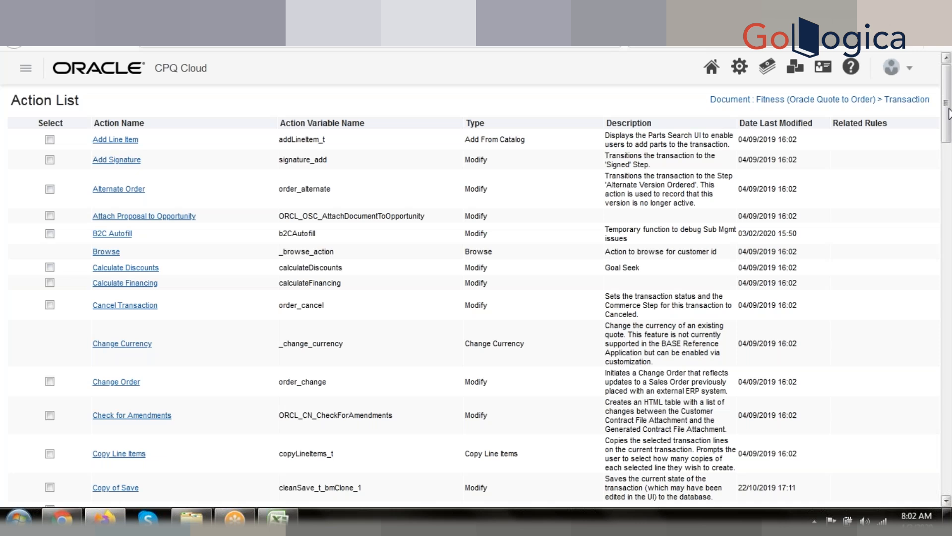
pyautogui.moveTo(947, 119); pyautogui.dragTo(948, 471)
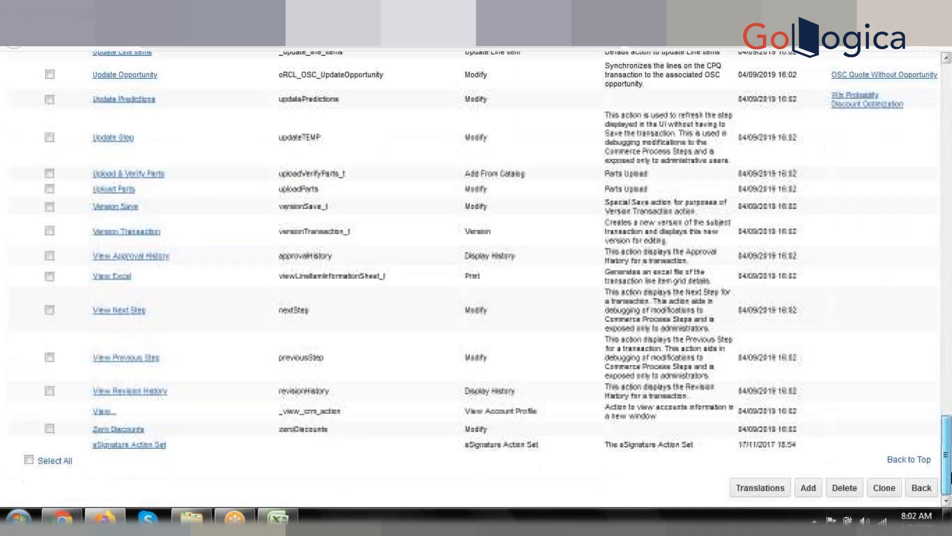
pyautogui.click(809, 488)
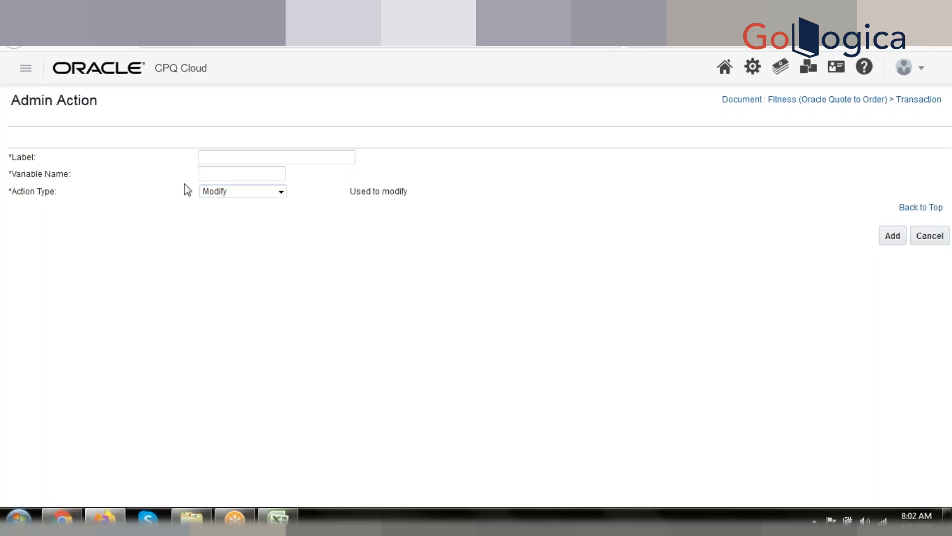
pyautogui.click(243, 158)
pyautogui.write('Test ')
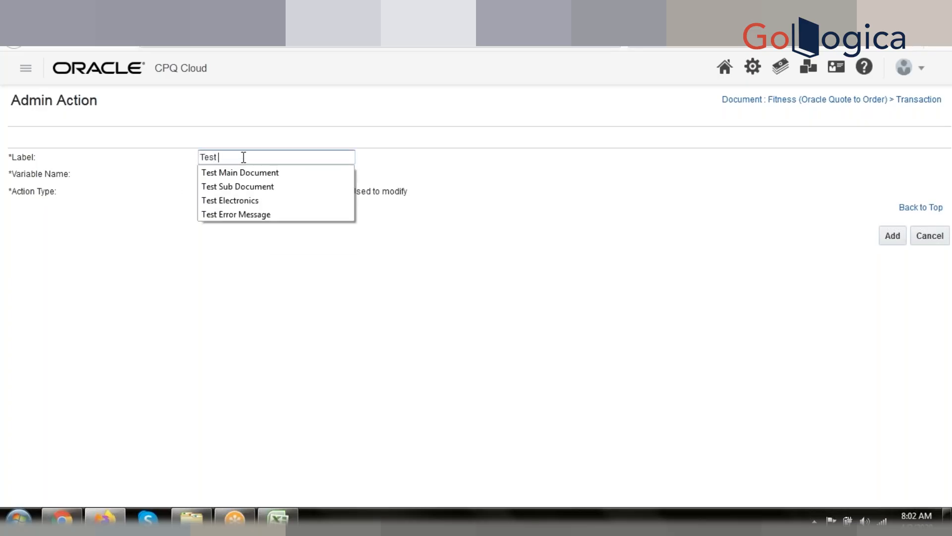
pyautogui.write('Action')
pyautogui.press('Tab')
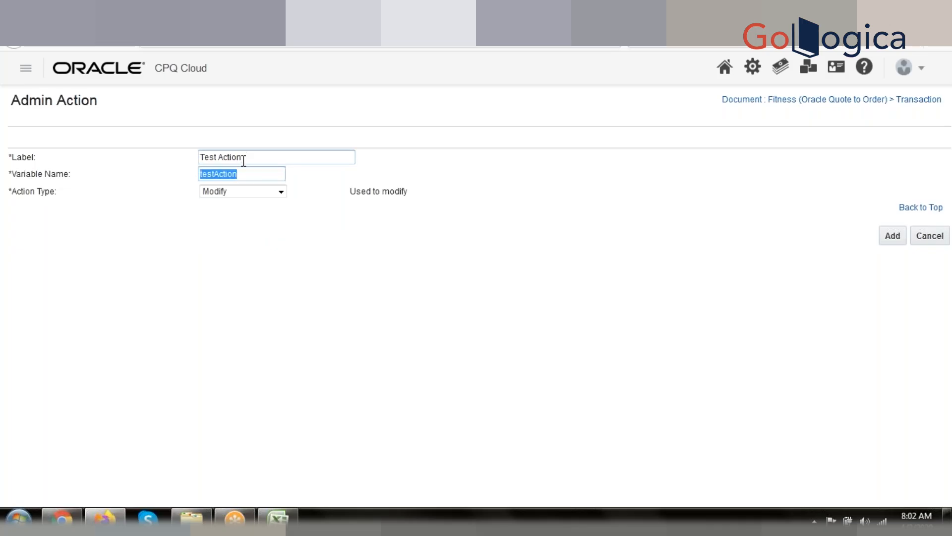
# Review the action types available for the new action, keeping Modify, and cancel without adding it
pyautogui.click(272, 194)
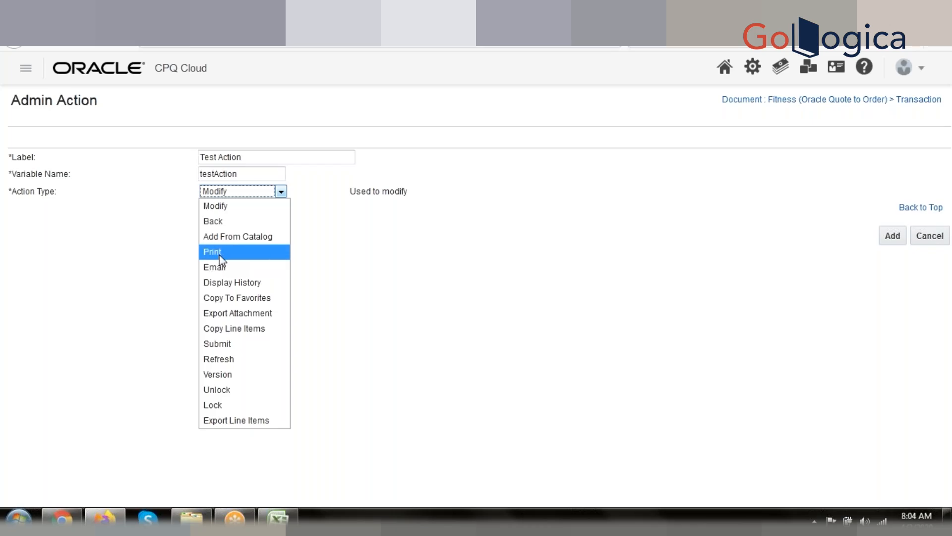
pyautogui.click(373, 254)
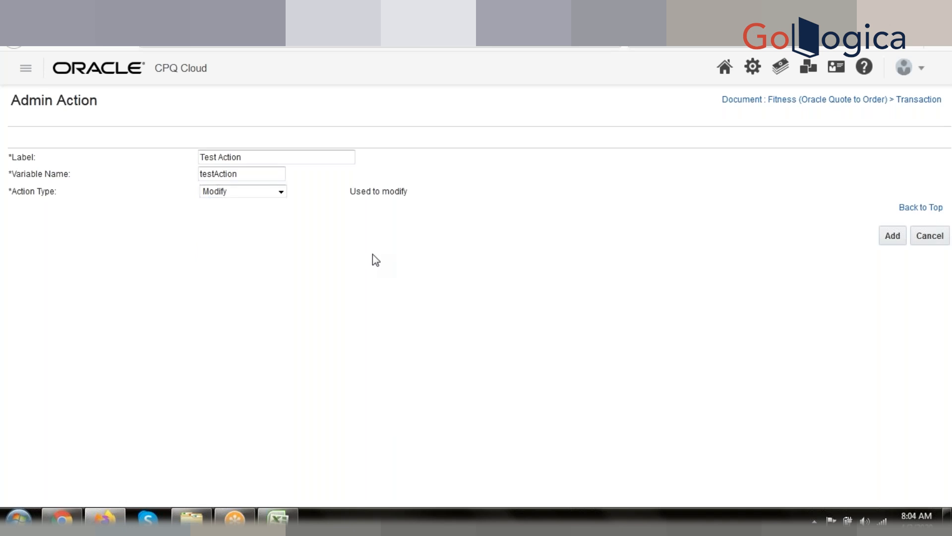
pyautogui.click(234, 192)
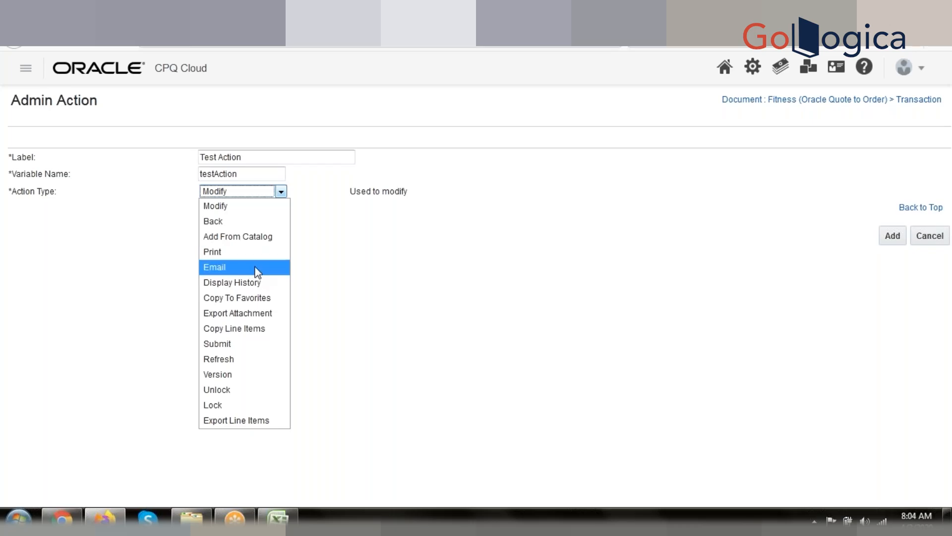
pyautogui.click(321, 271)
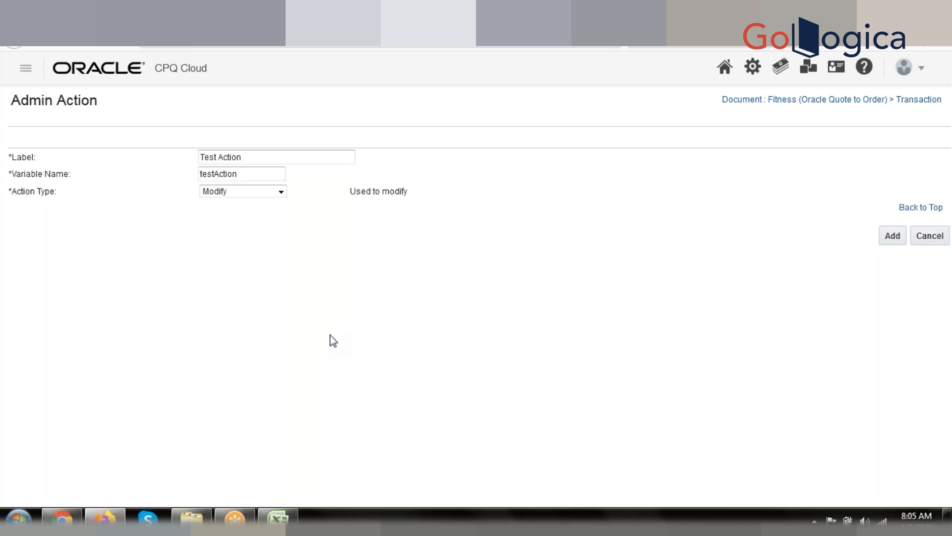
pyautogui.click(262, 193)
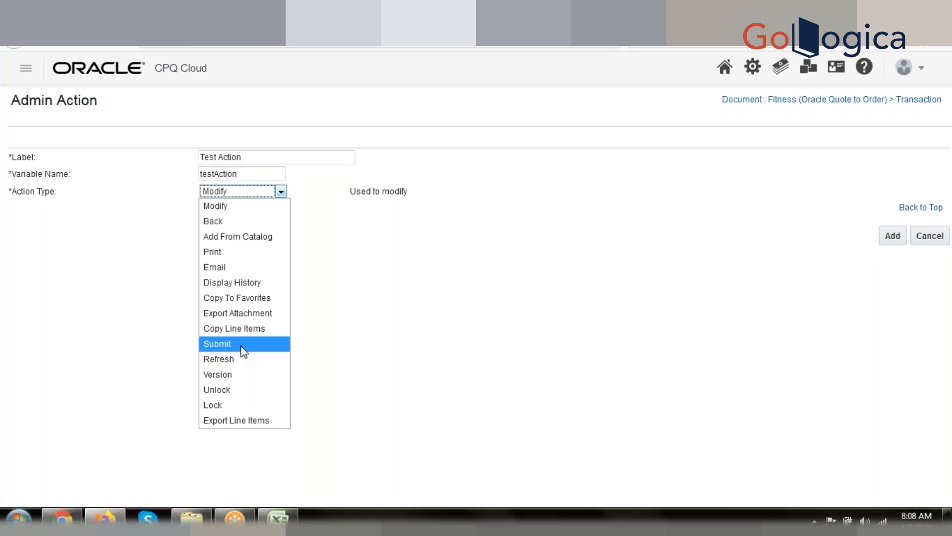
pyautogui.click(389, 343)
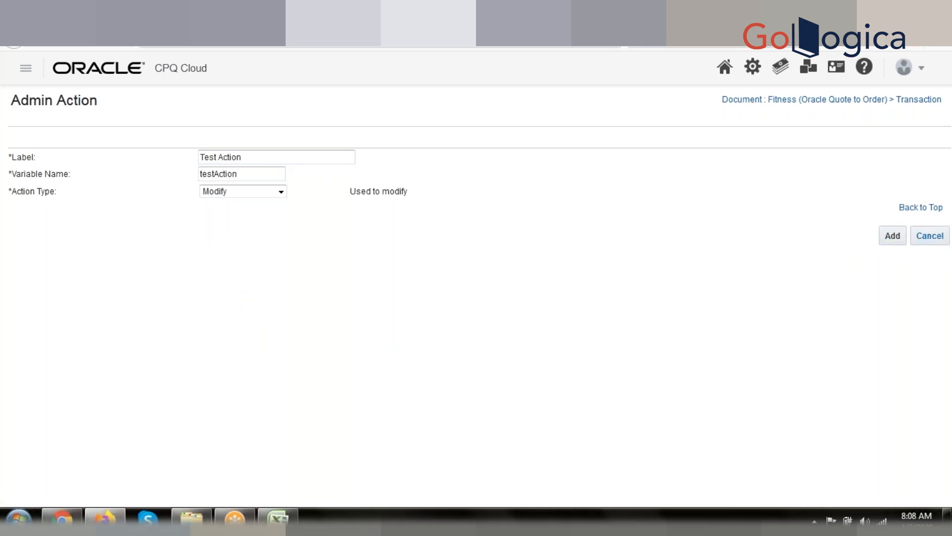
pyautogui.click(939, 242)
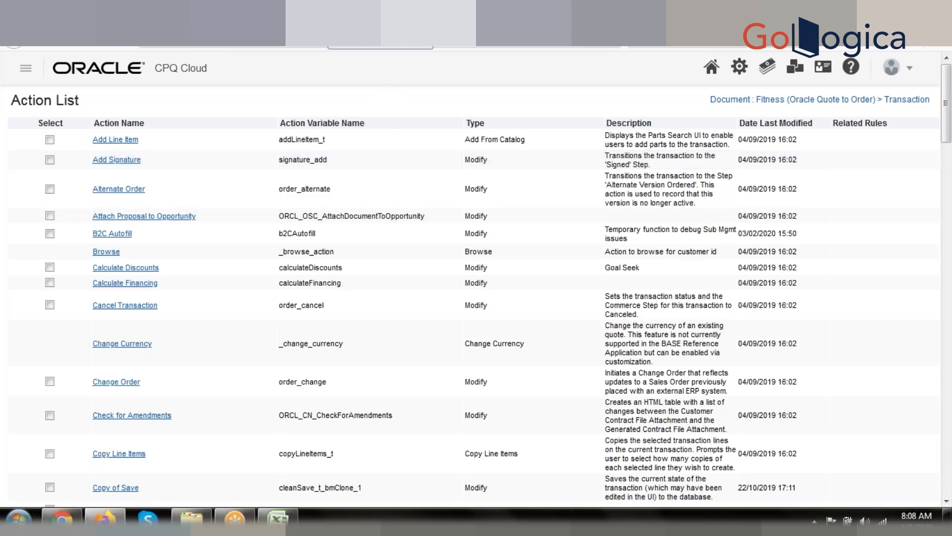
# Return to the open transaction and look through its pricing, line item and account sections along with its action buttons
pyautogui.click(238, 14)
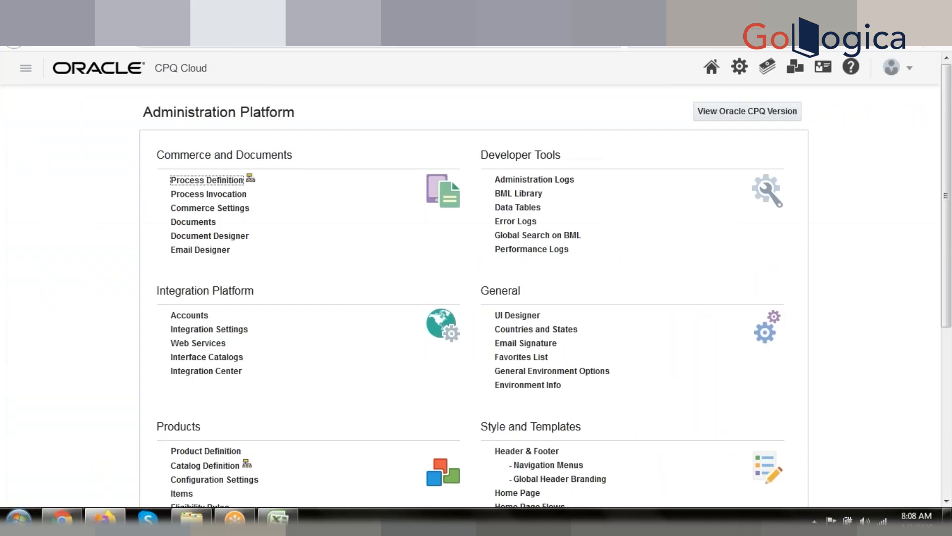
pyautogui.click(74, 14)
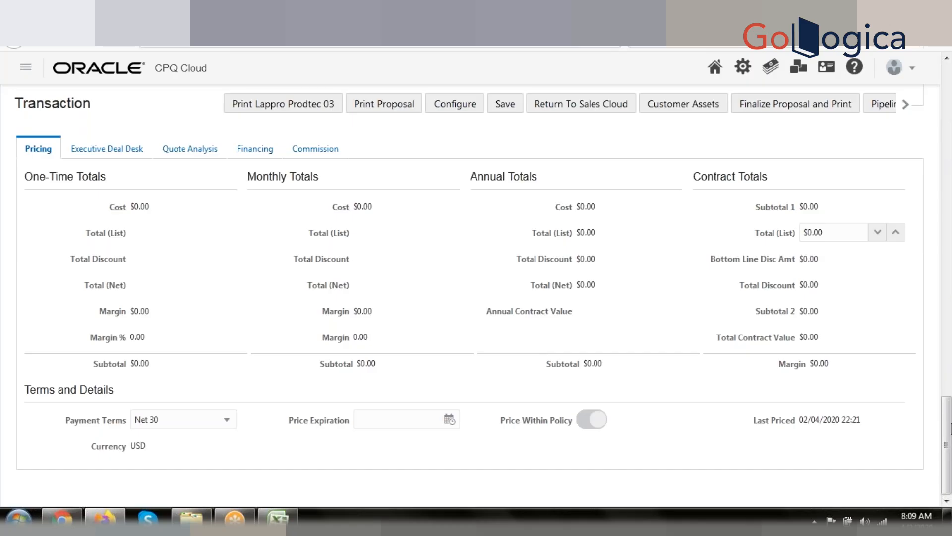
pyautogui.moveTo(947, 443); pyautogui.dragTo(947, 375)
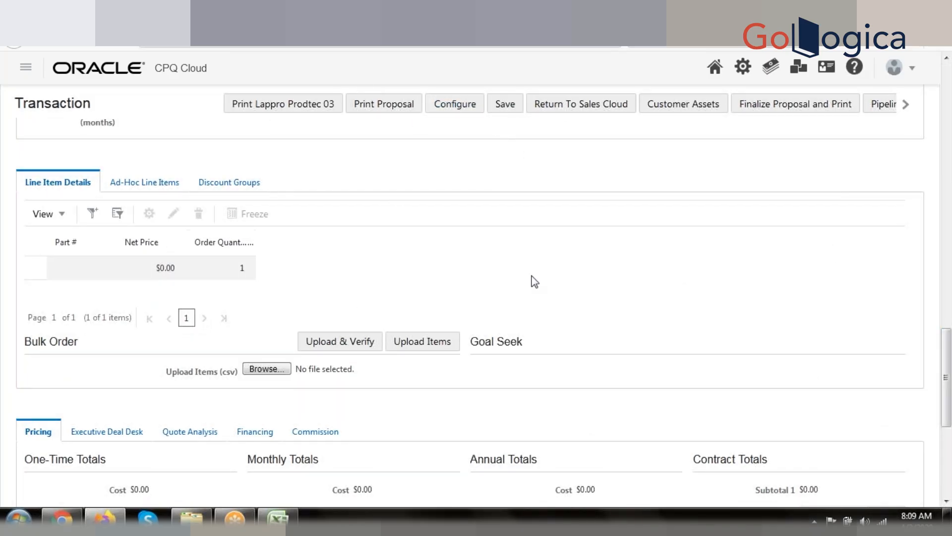
pyautogui.moveTo(943, 372); pyautogui.dragTo(942, 140)
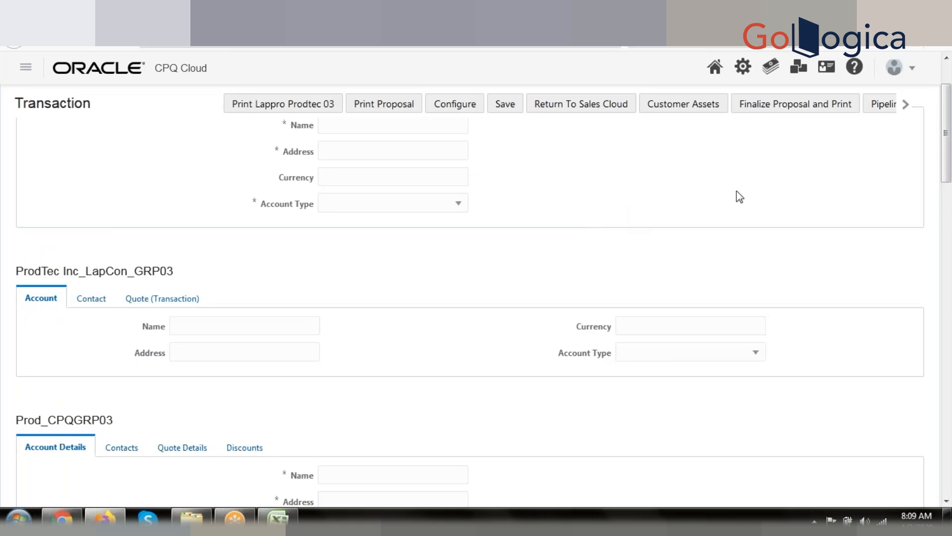
pyautogui.moveTo(946, 160); pyautogui.dragTo(945, 140)
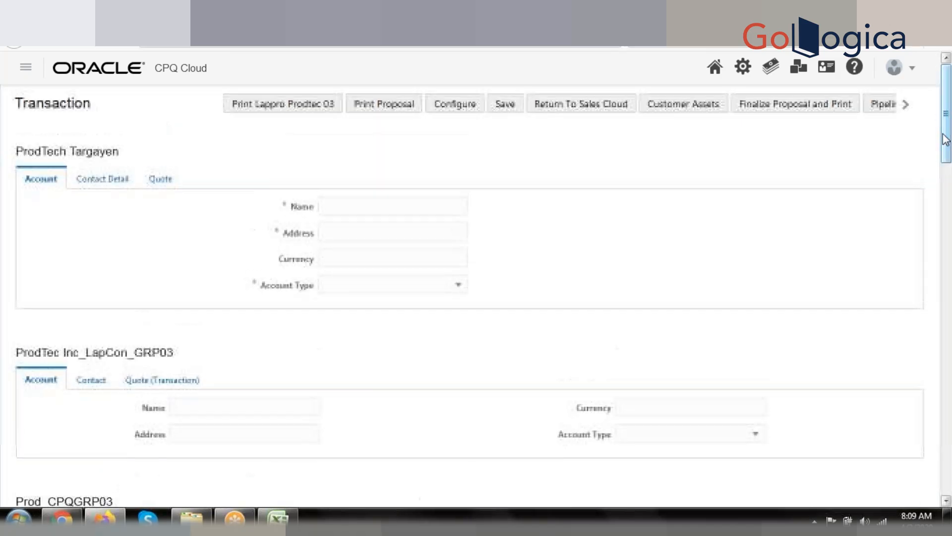